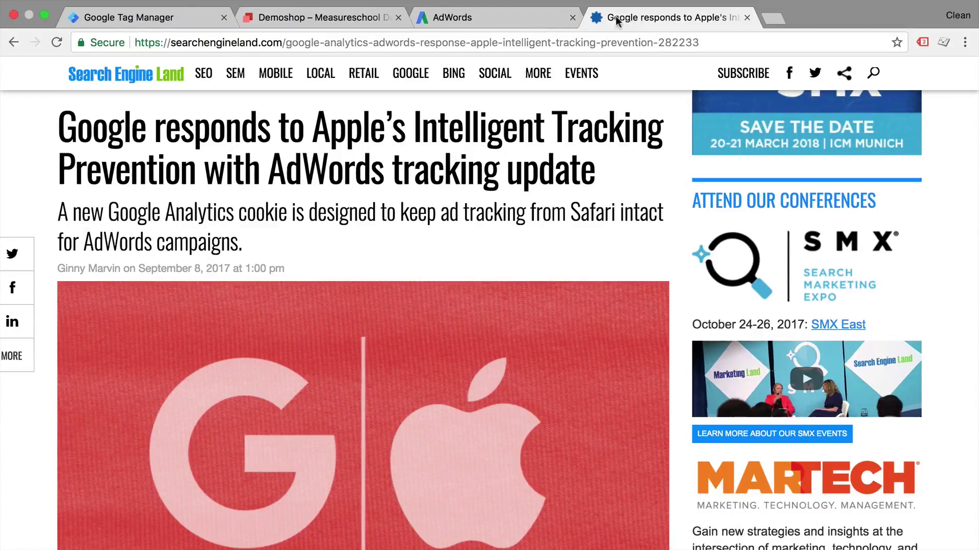
Step: Switch to AdWords and open the details of the Purchase conversion action from the account's conversion actions
left_click(476, 20)
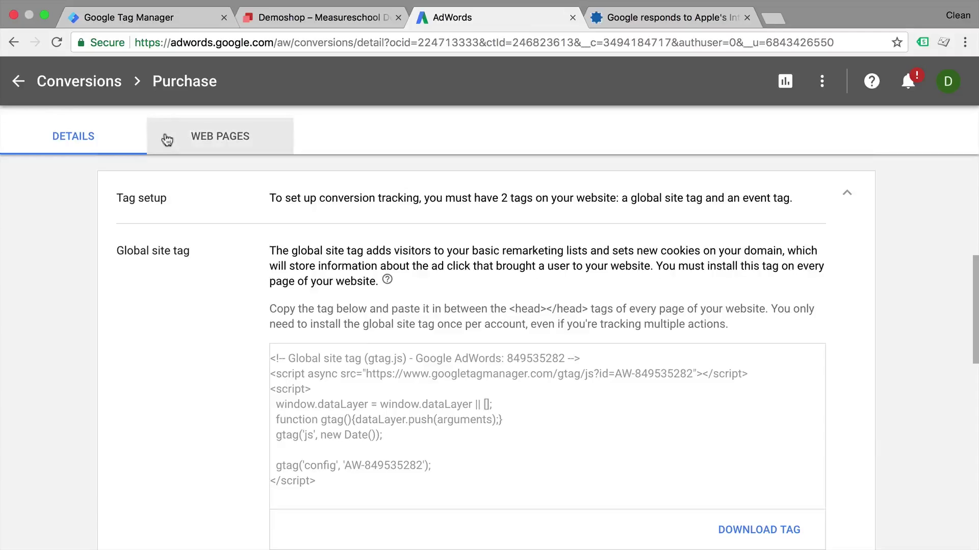
left_click(19, 81)
left_click(820, 83)
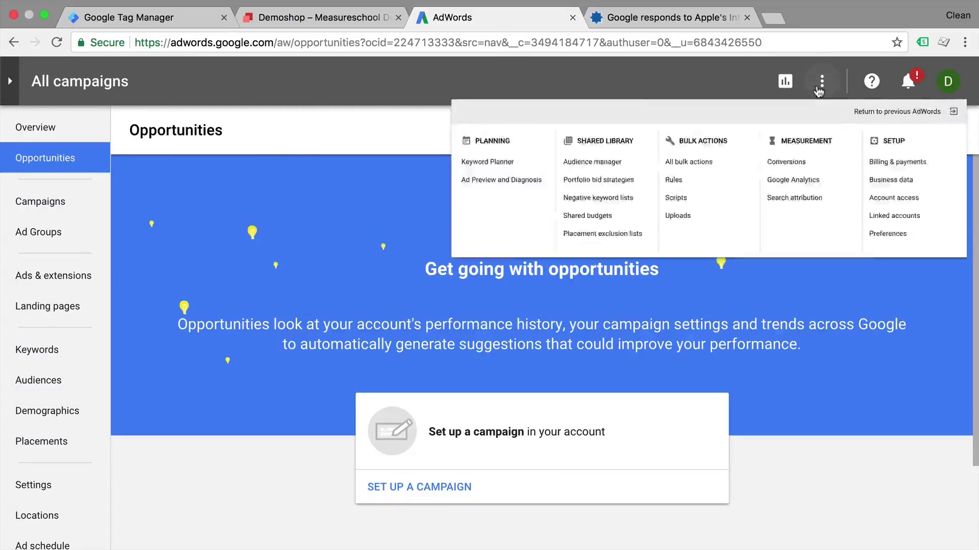
left_click(706, 191)
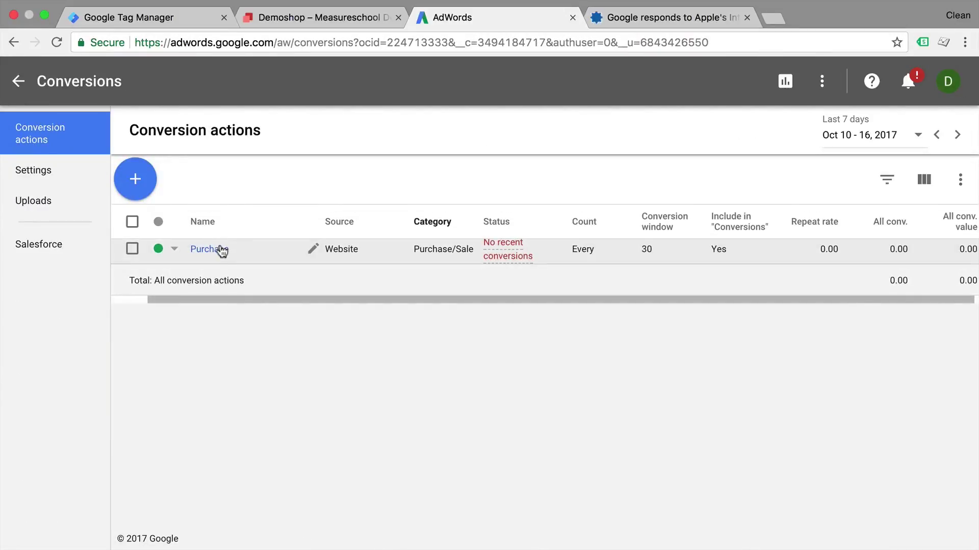
left_click(209, 249)
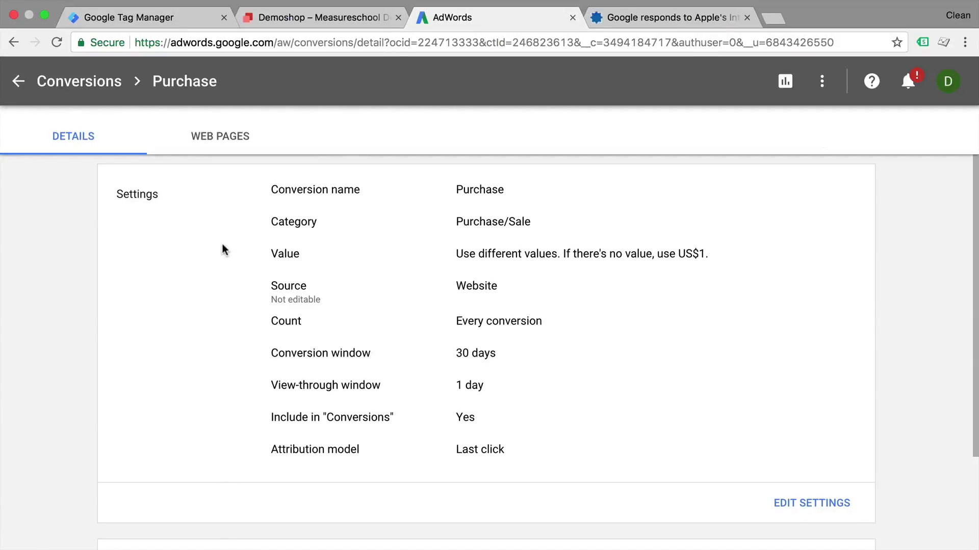
Step: Expand the tag setup of the Purchase conversion and examine the global site tag code
scroll(223, 249, "down", 3)
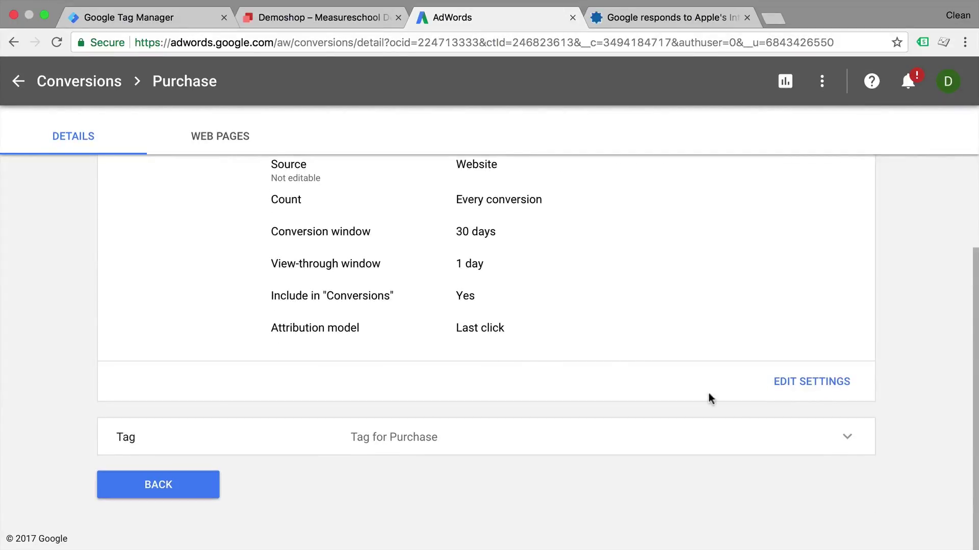
left_click(861, 438)
scroll(670, 404, "down", 7)
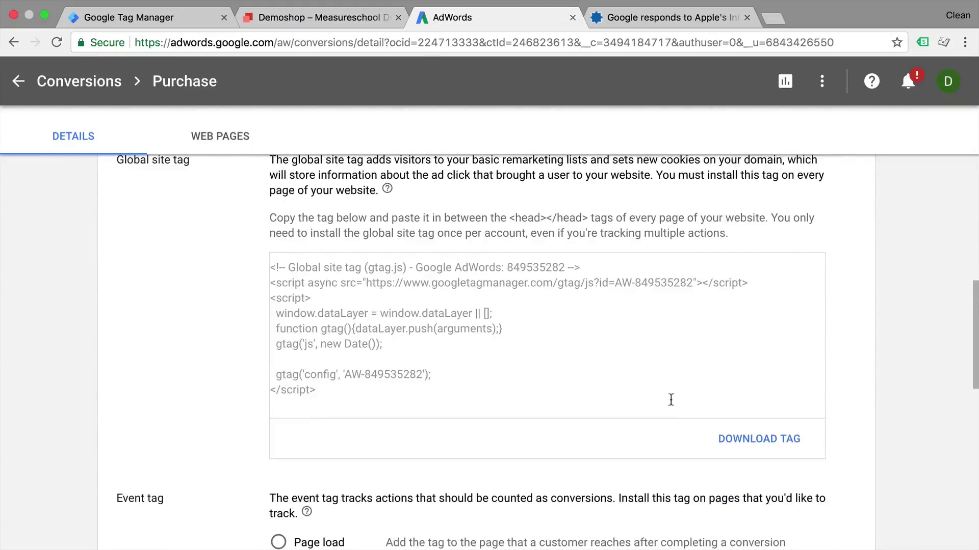
scroll(671, 400, "up", 1)
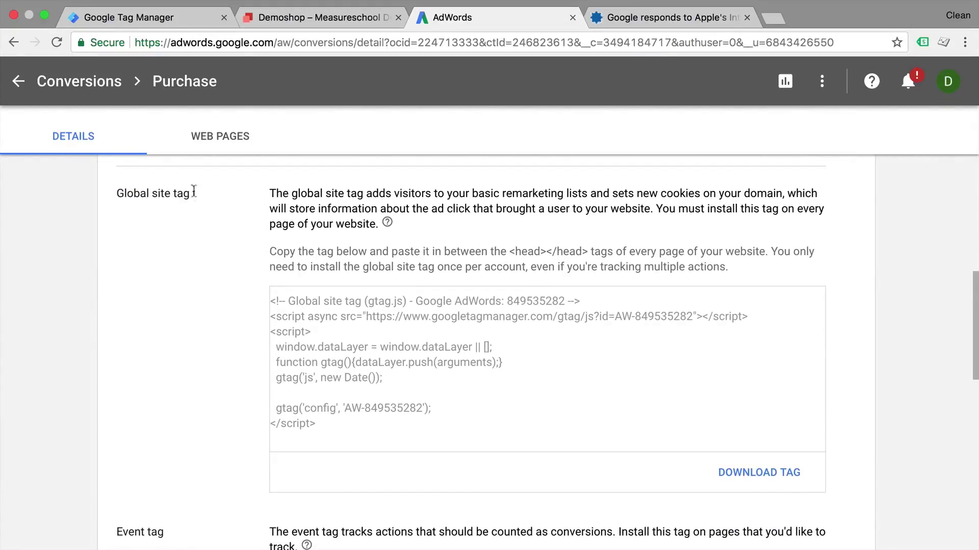
Step: Set the Purchase conversion's event tag to Page load
scroll(200, 313, "down", 7)
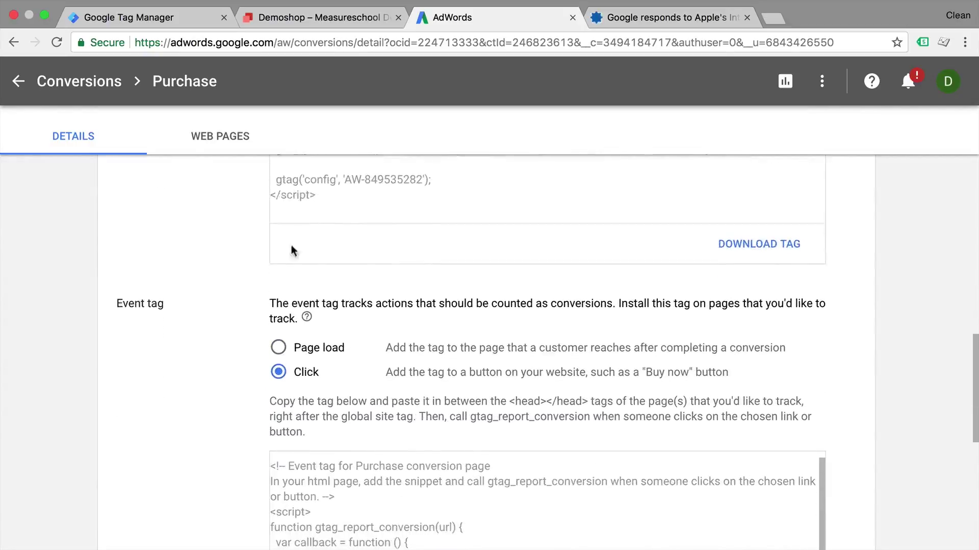
scroll(201, 313, "down", 2)
scroll(135, 173, "up", 1)
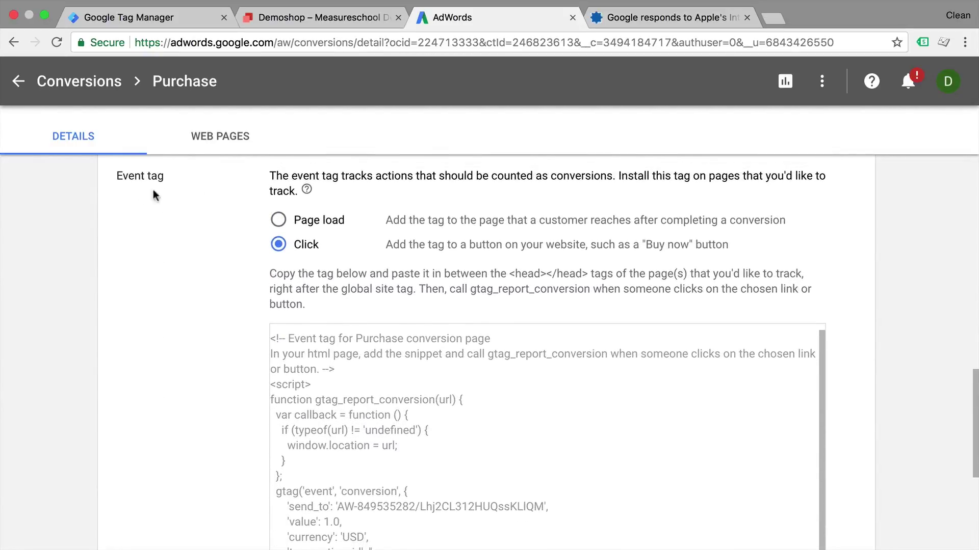
left_click(278, 220)
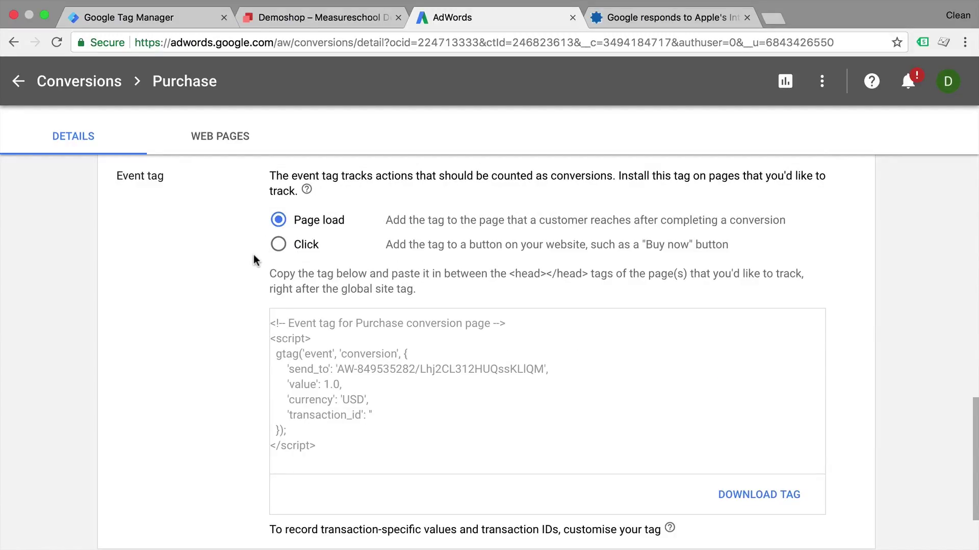
scroll(253, 260, "up", 3)
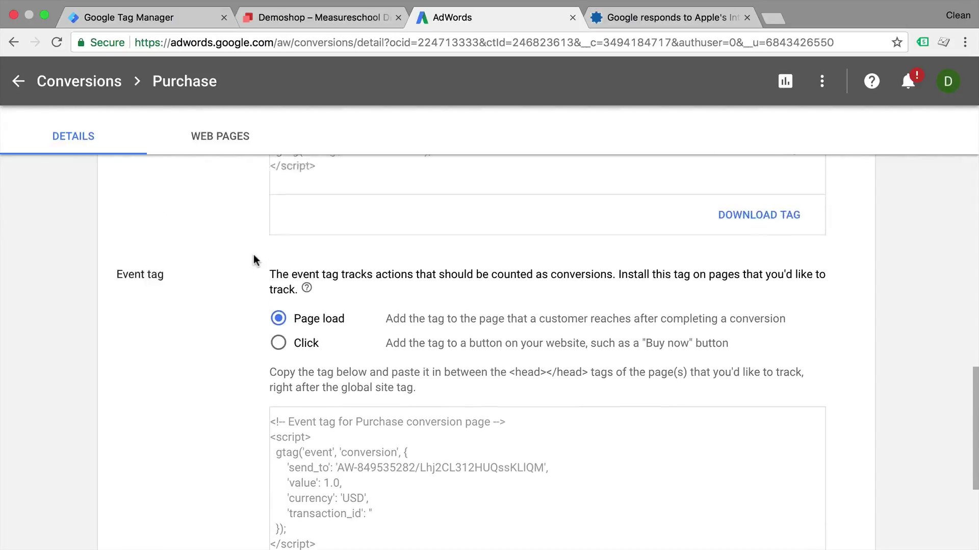
Step: Switch to Google Tag Manager and open the AW - Conversion Tracking - Purchase tag
left_click(167, 19)
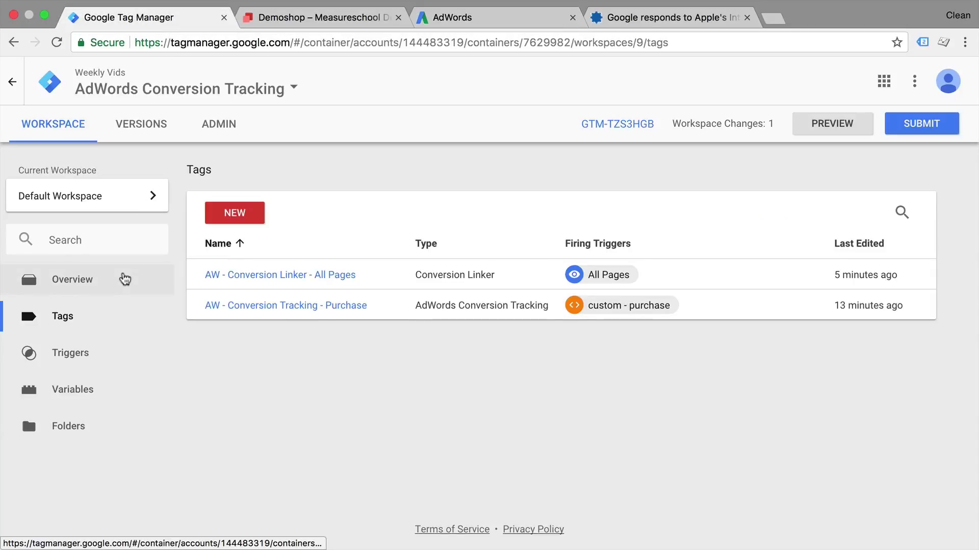
left_click(256, 316)
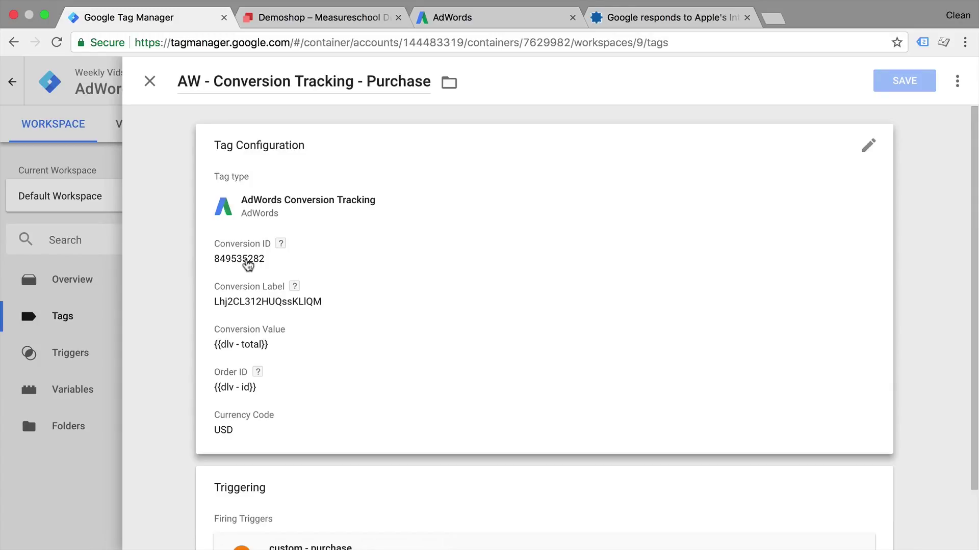
Step: Locate the conversion ID in the AdWords event tag and global site tag code, and compare it with the Tag Manager tag
left_click(476, 18)
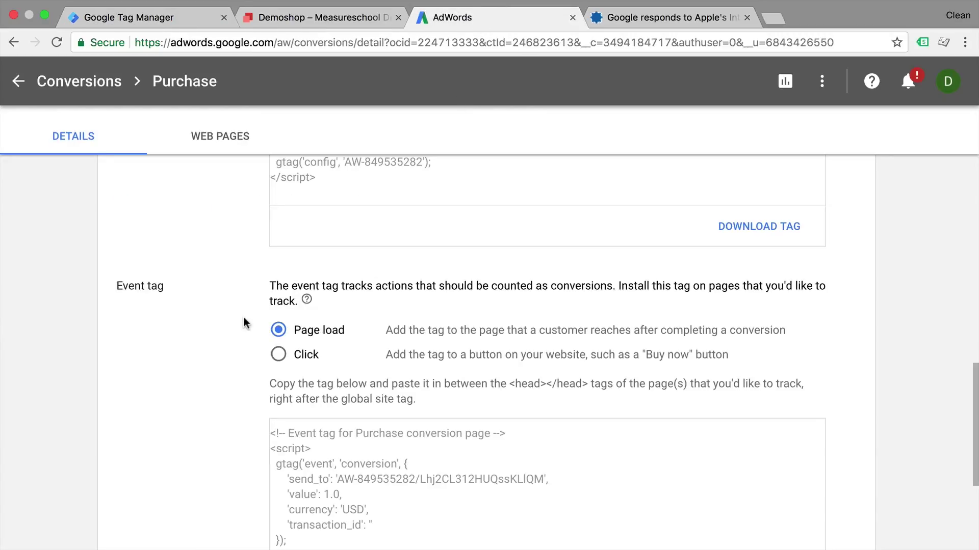
scroll(243, 317, "down", 3)
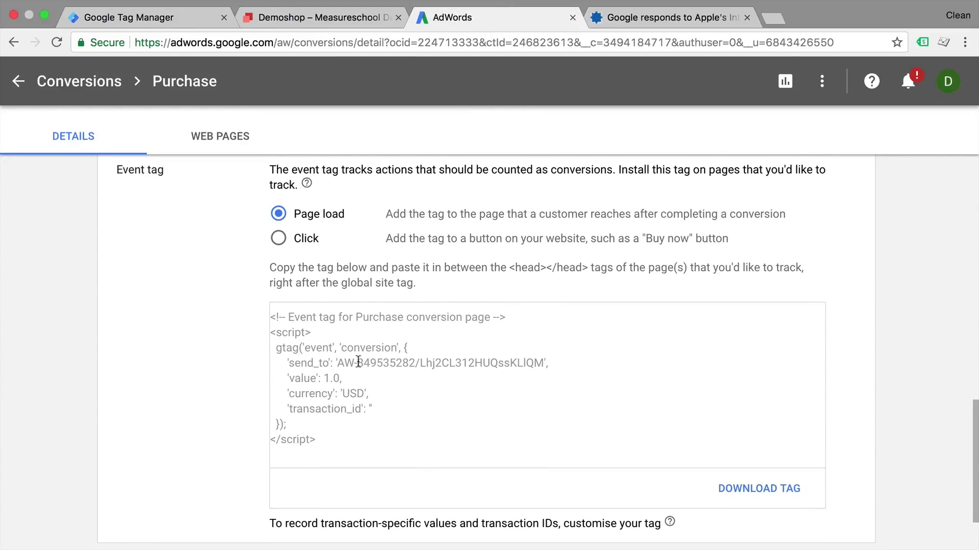
left_click_drag(357, 363, 414, 363)
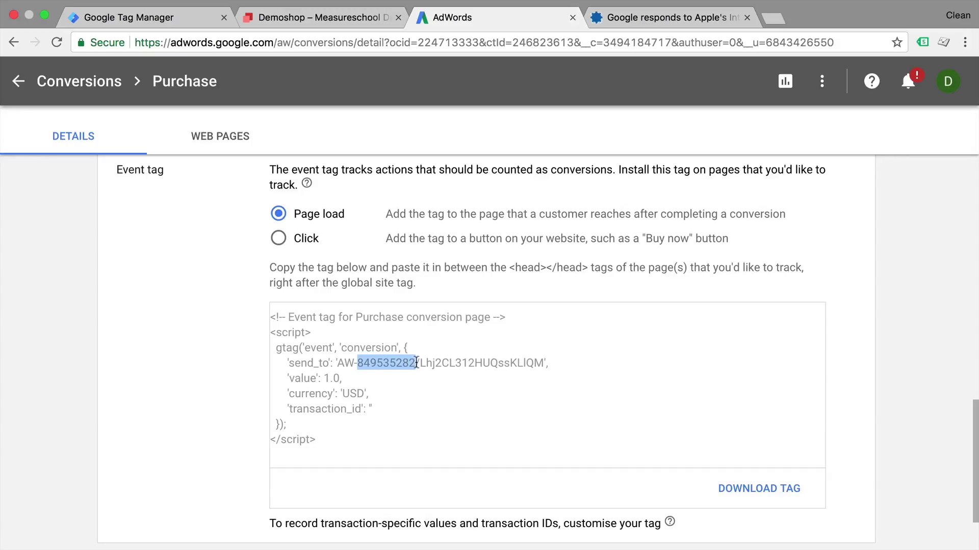
scroll(429, 362, "up", 10)
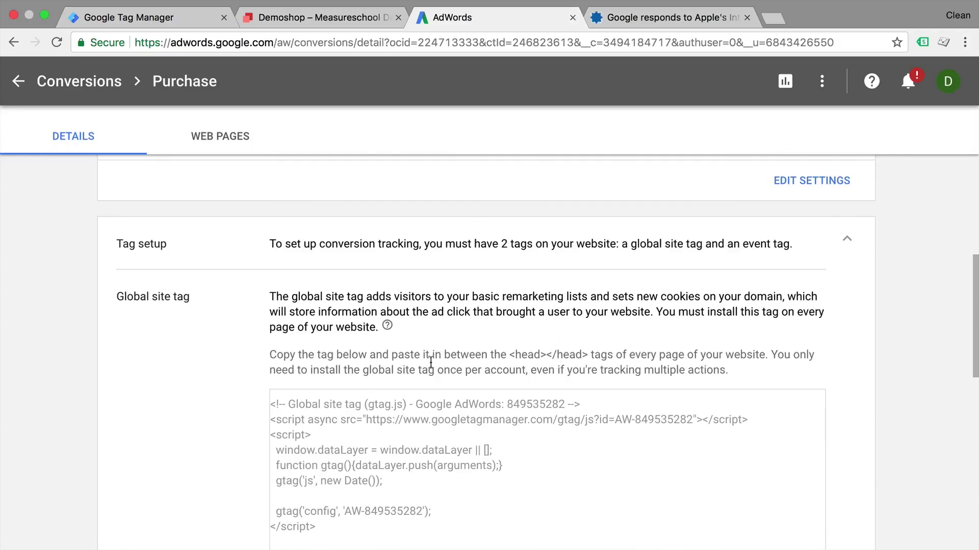
scroll(430, 363, "down", 2)
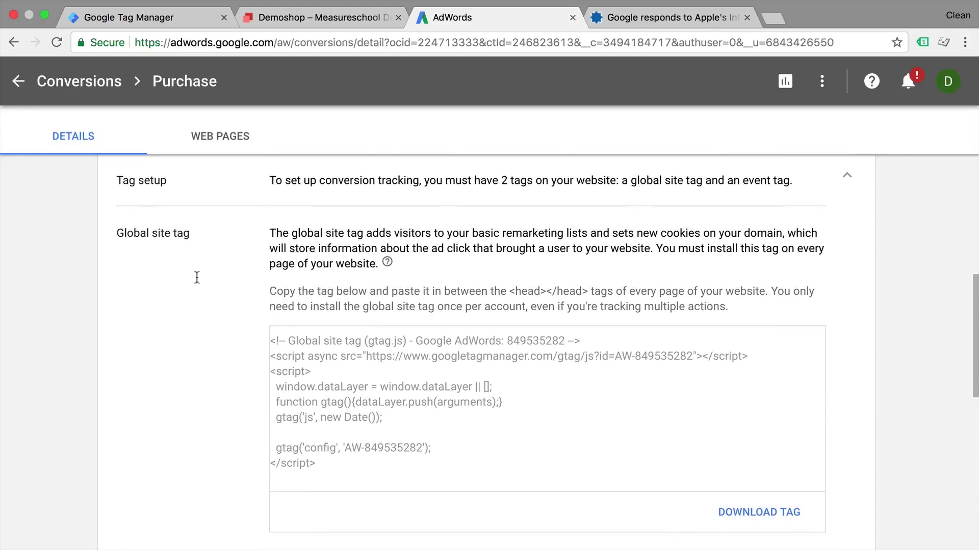
double_click(517, 339)
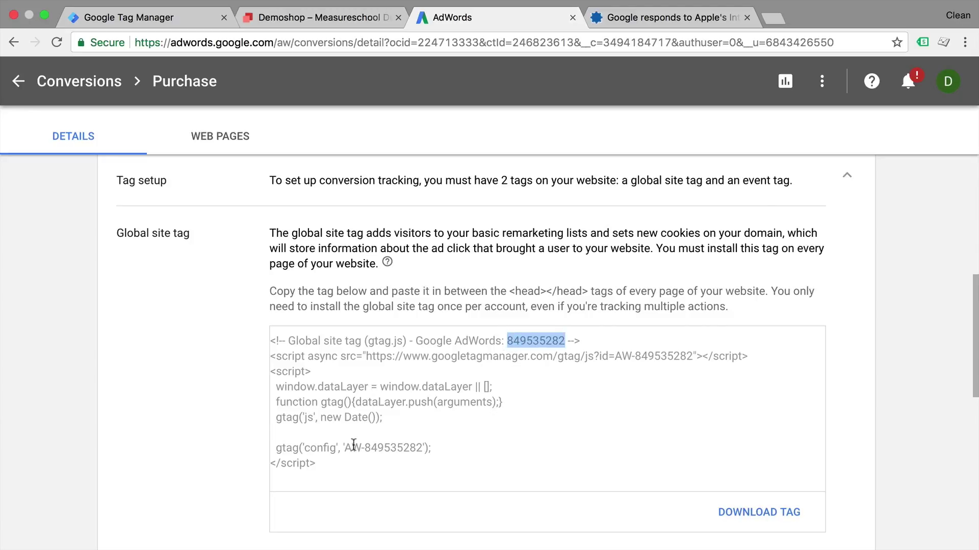
left_click_drag(345, 448, 419, 448)
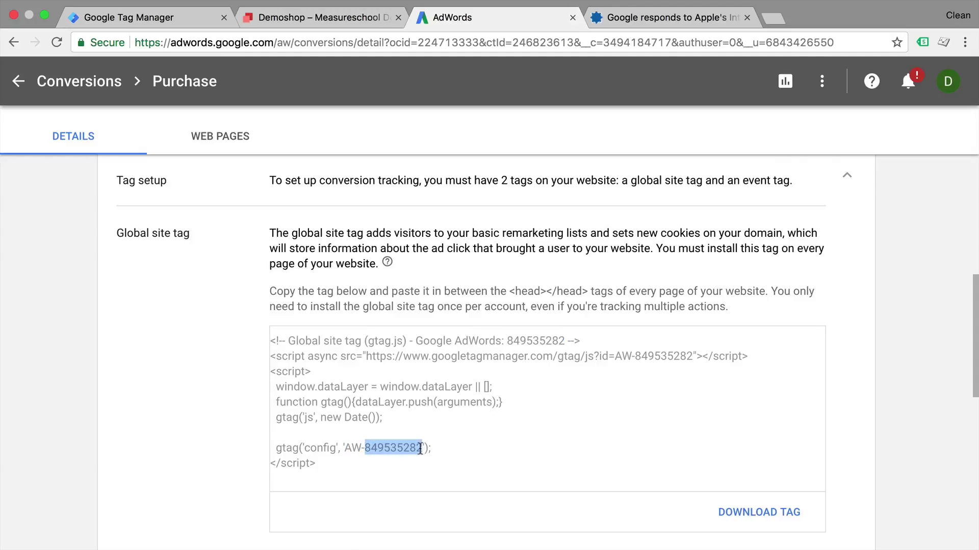
left_click(145, 26)
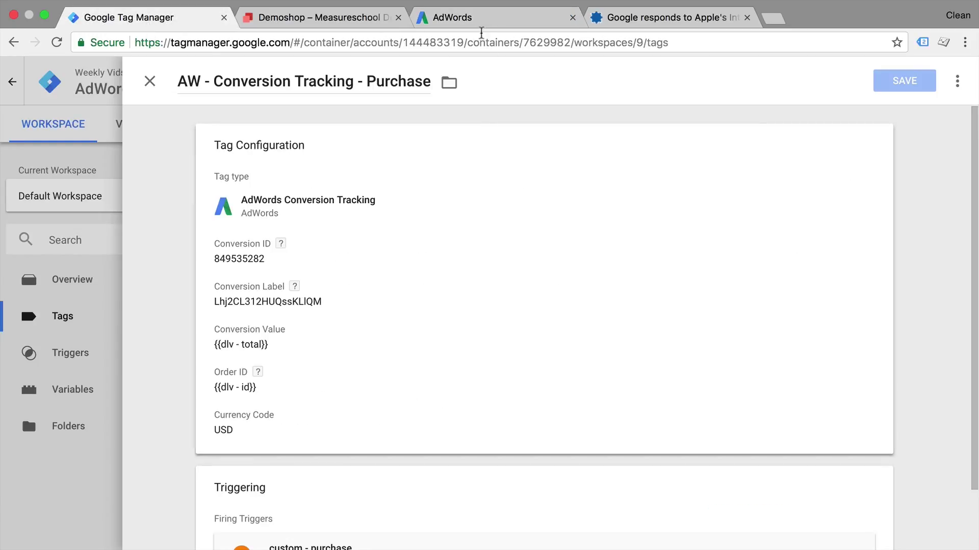
Step: Find the conversion label in the AdWords event tag's send_to value and compare it with the Tag Manager tag
left_click(452, 18)
scroll(401, 397, "down", 1)
scroll(402, 398, "down", 8)
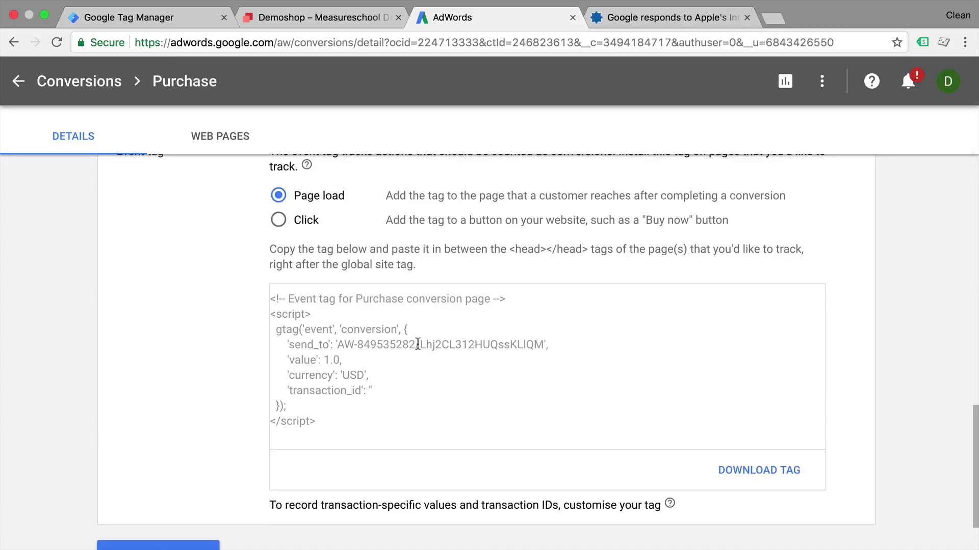
left_click_drag(419, 345, 544, 343)
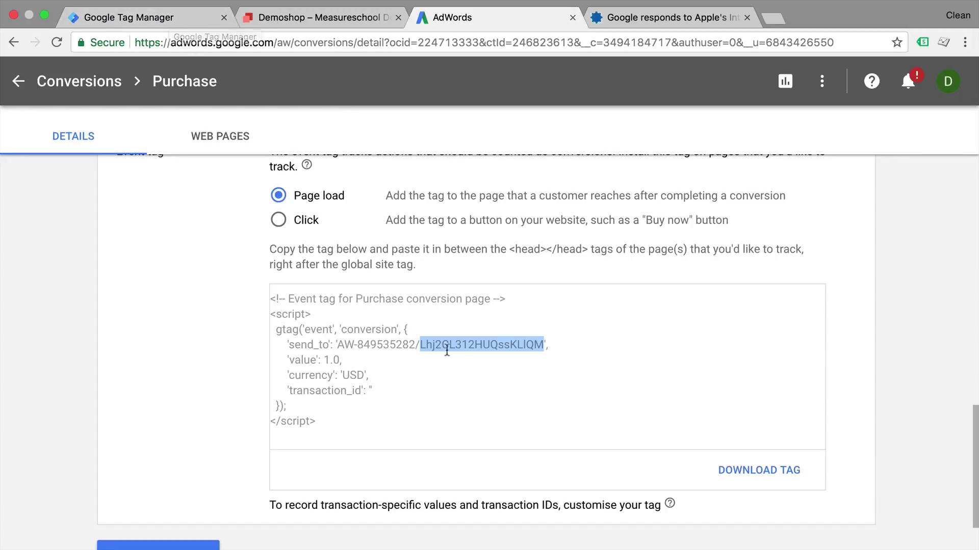
left_click(184, 17)
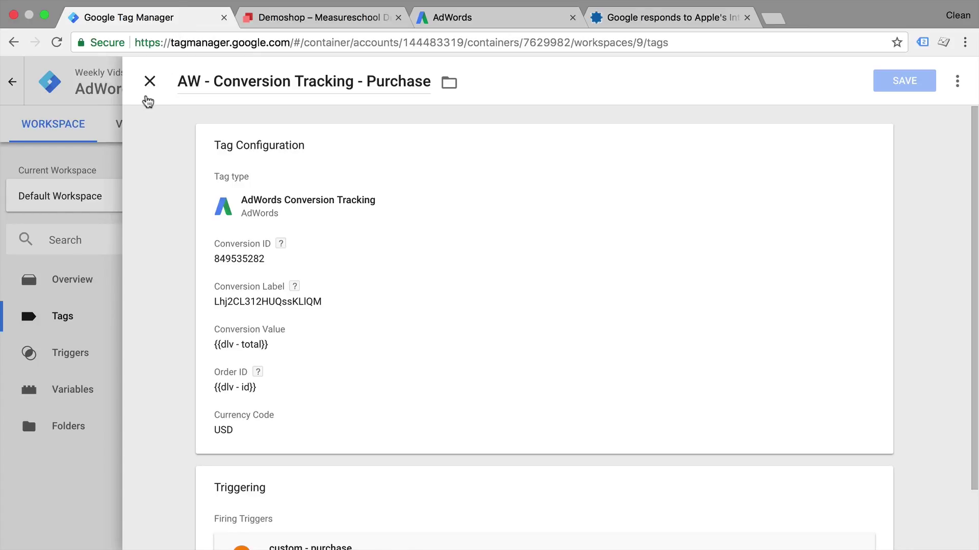
Step: Close the Purchase tag, then examine the AW - Conversion Linker - All Pages tag and the available tag types
left_click(149, 91)
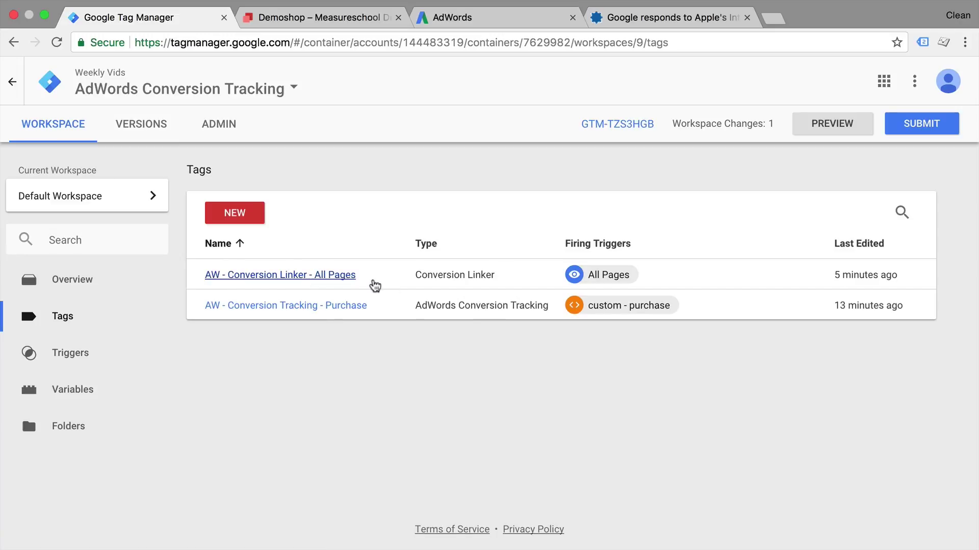
left_click(339, 278)
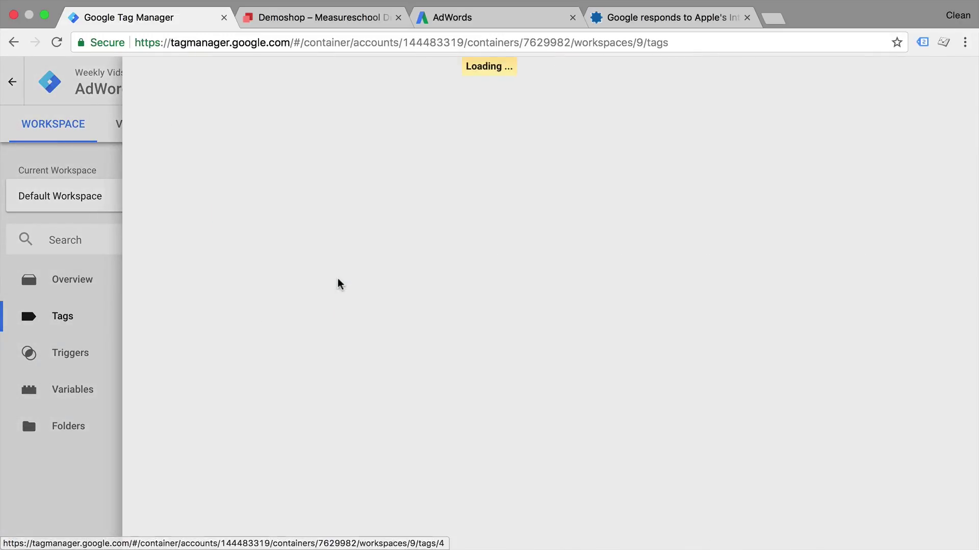
scroll(520, 246, "down", 1)
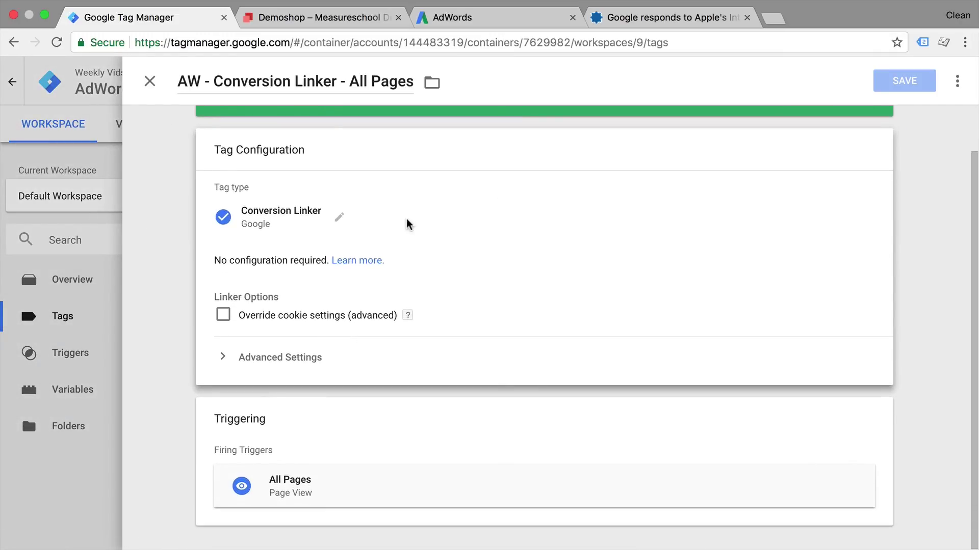
left_click(339, 217)
scroll(606, 347, "down", 3)
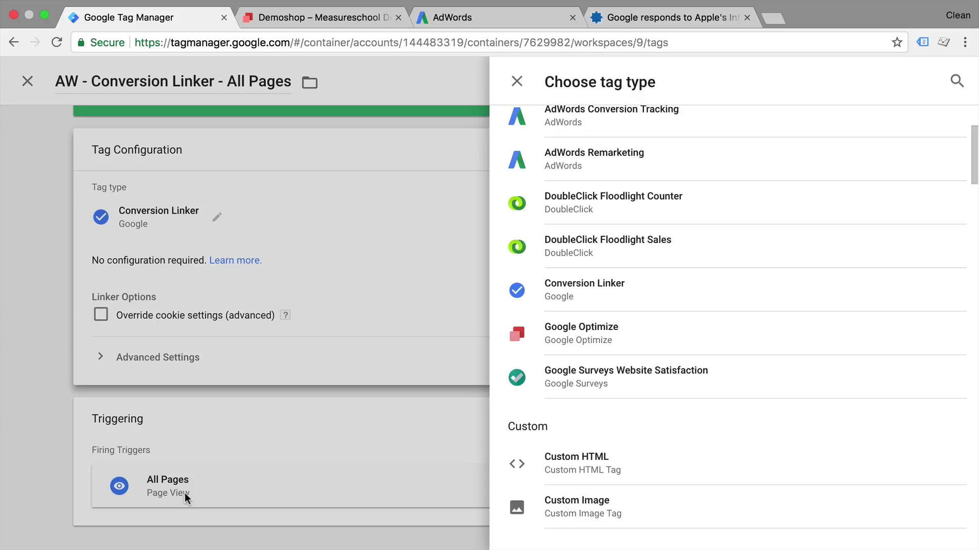
left_click(517, 81)
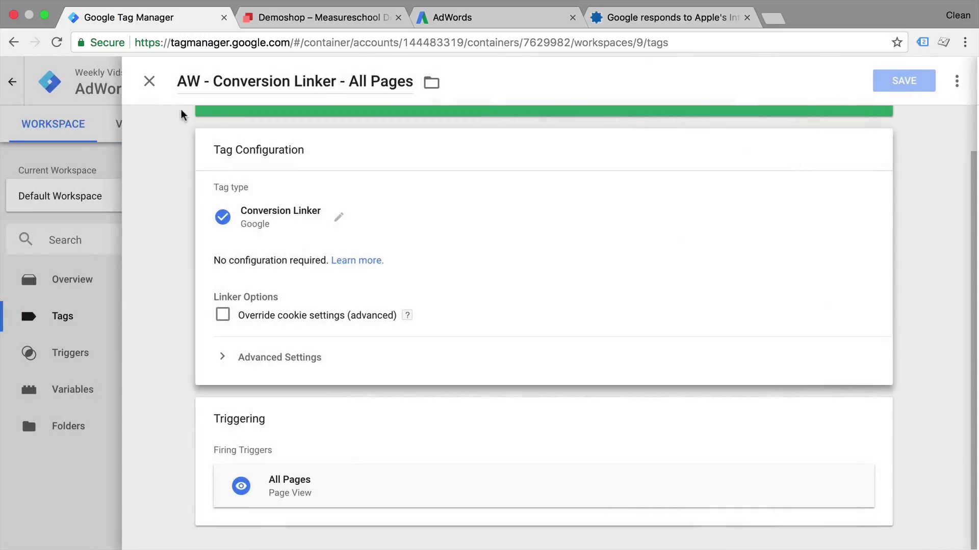
left_click(140, 87)
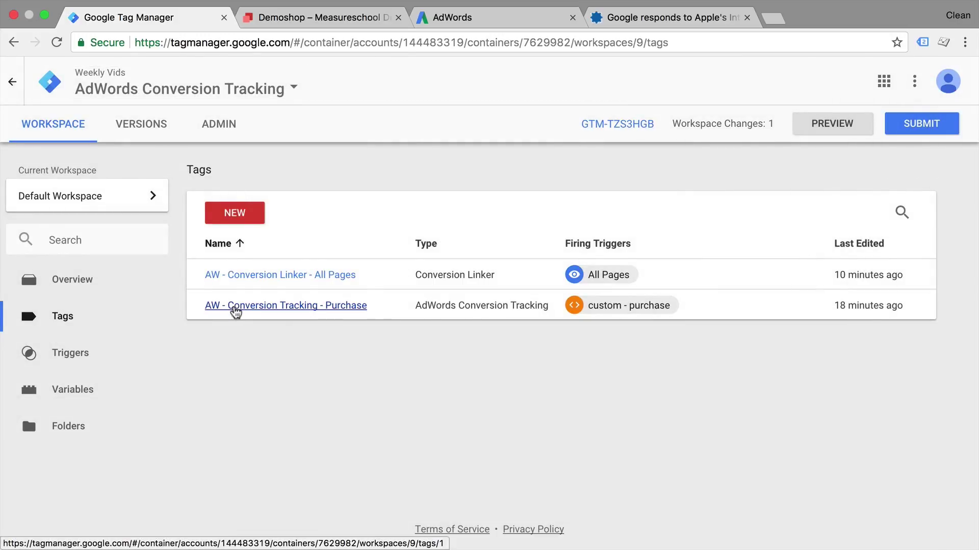
Step: Create a new tag named AW - Conversion Tag 2 - Purchase and open its tag type selection
left_click(230, 219)
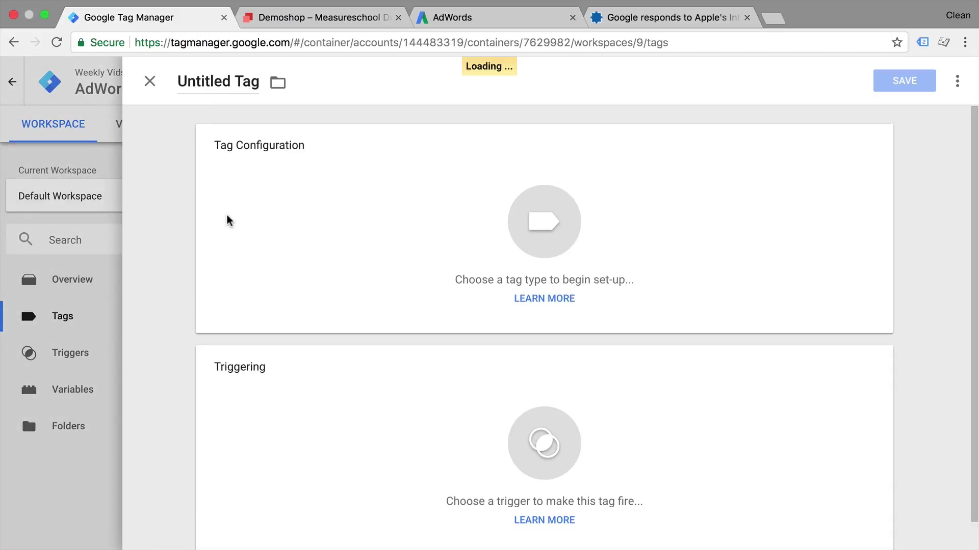
left_click_drag(179, 82, 259, 81)
type("A")
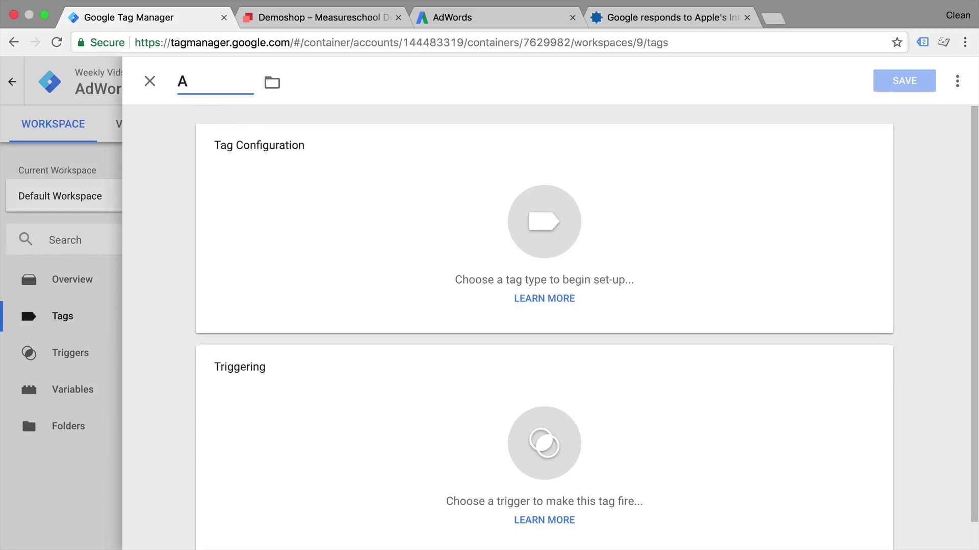
type("W - Conversion Tag 2 - Purchase")
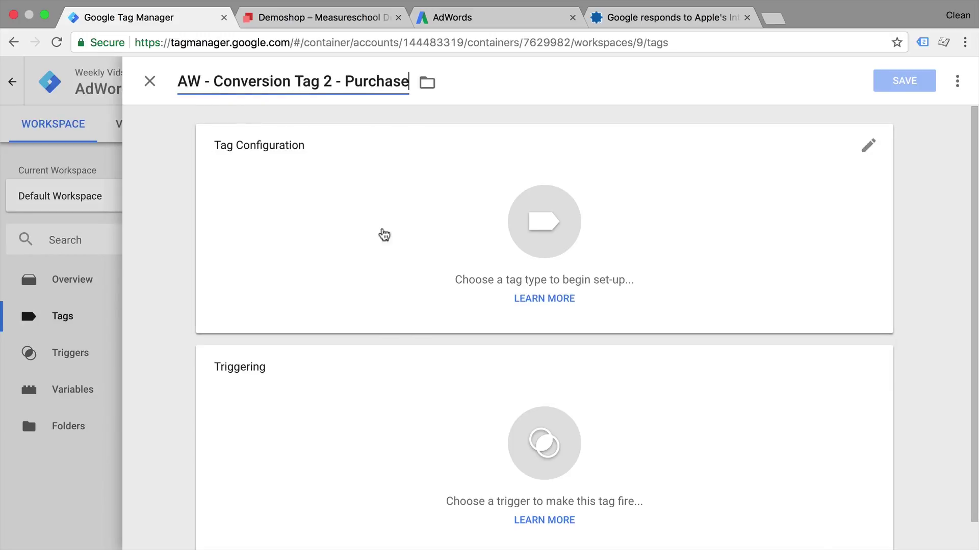
left_click(387, 239)
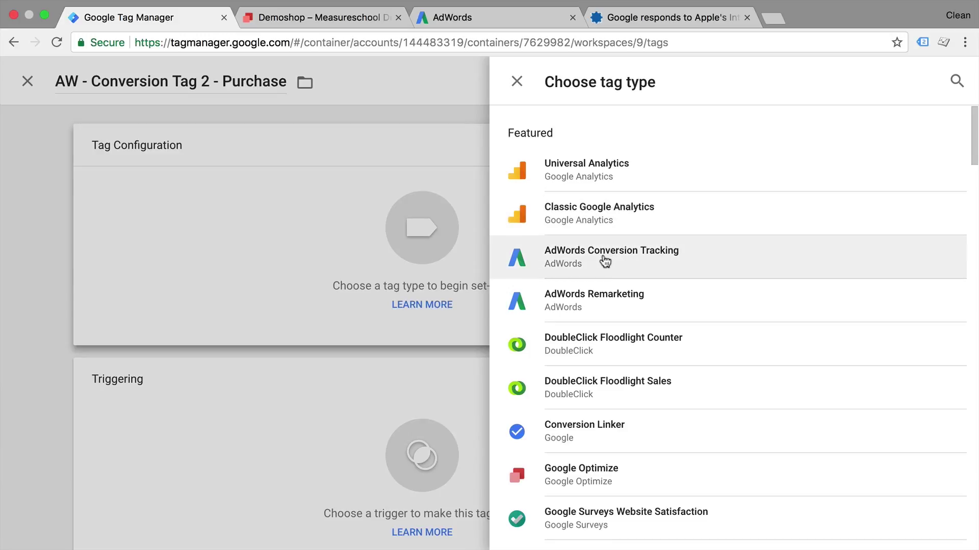
Step: Switch to AdWords, review the Purchase conversion's Tag setup and global site tag instructions, and return to Tag Manager
left_click(474, 21)
scroll(241, 274, "up", 10)
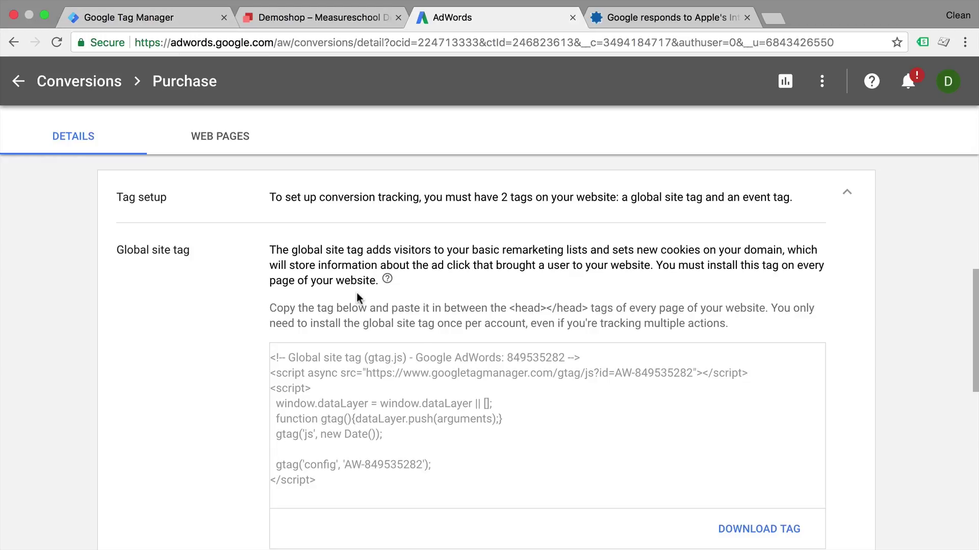
left_click(179, 24)
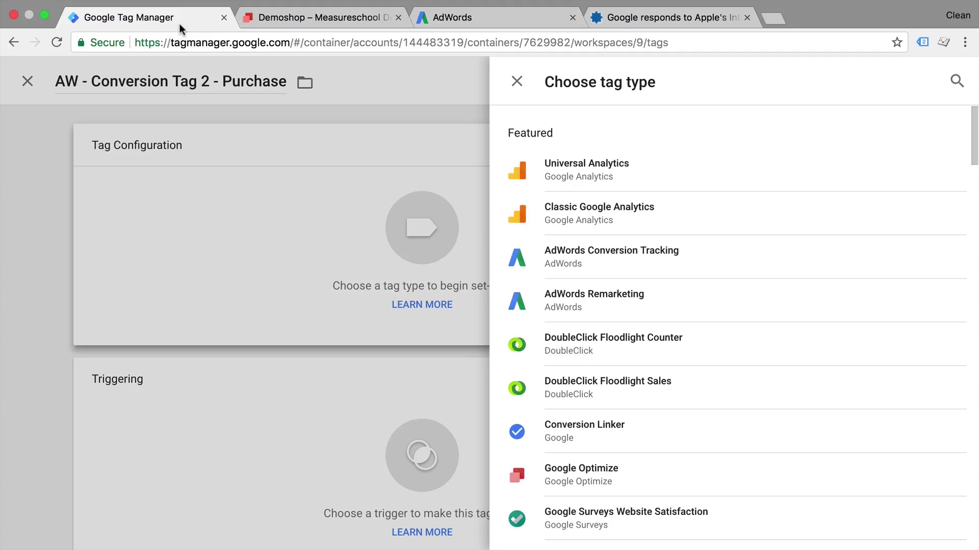
Step: Set the tag type to AdWords Conversion Tracking and fill in the Conversion ID copied from the AdWords global site tag
left_click(583, 266)
scroll(510, 239, "down", 3)
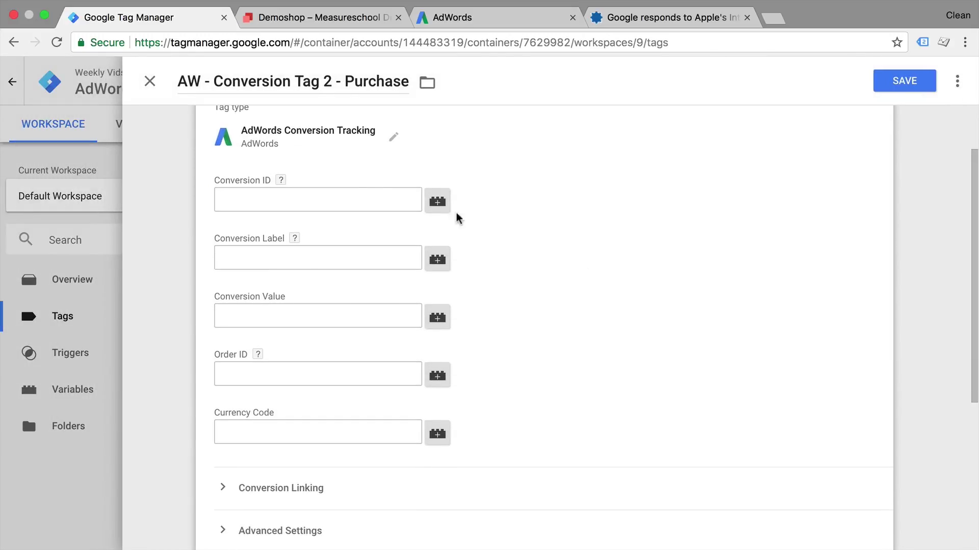
left_click(352, 209)
left_click(484, 18)
scroll(548, 261, "down", 3)
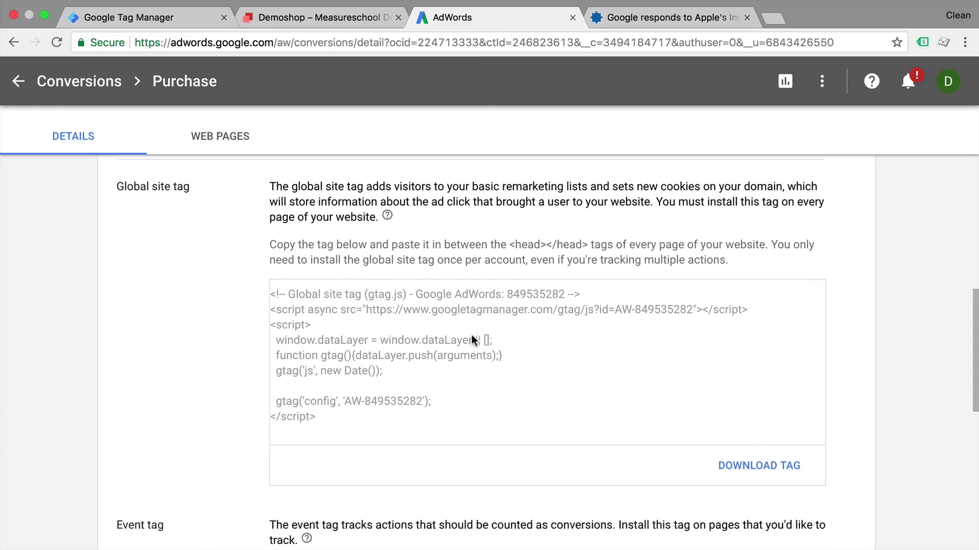
double_click(548, 252)
key("super+c")
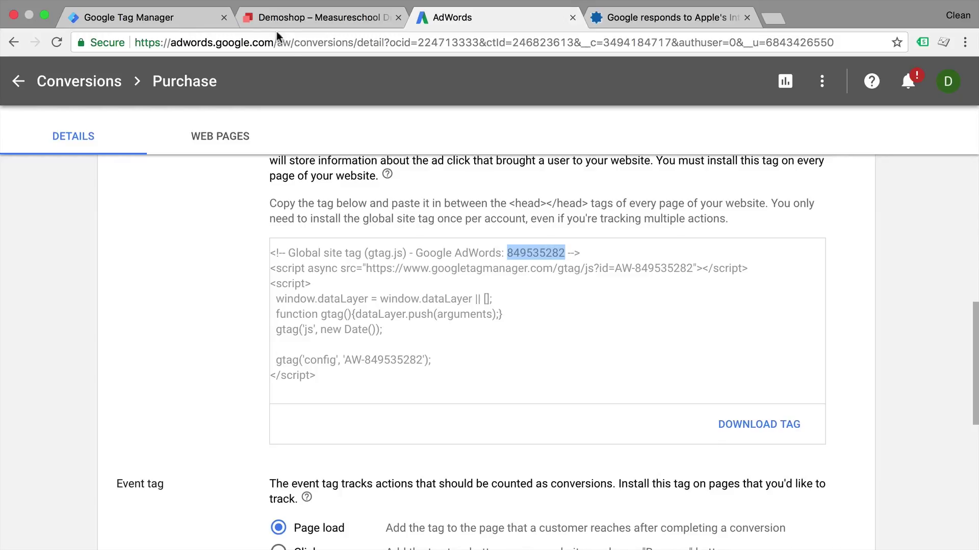
left_click(169, 21)
key("super+v")
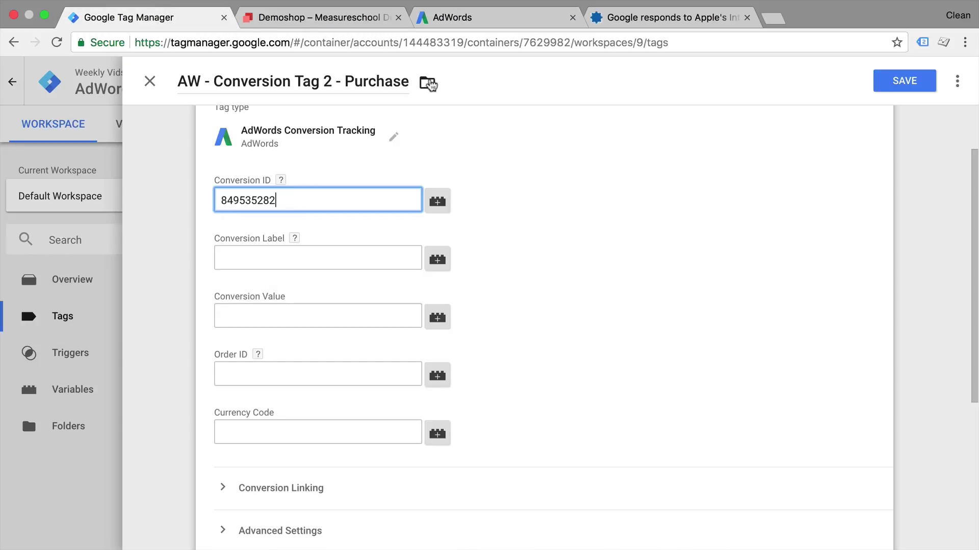
Step: Copy the conversion label after the slash in the AdWords event tag's send_to value into the tag's Conversion Label
left_click(451, 19)
scroll(438, 295, "down", 6)
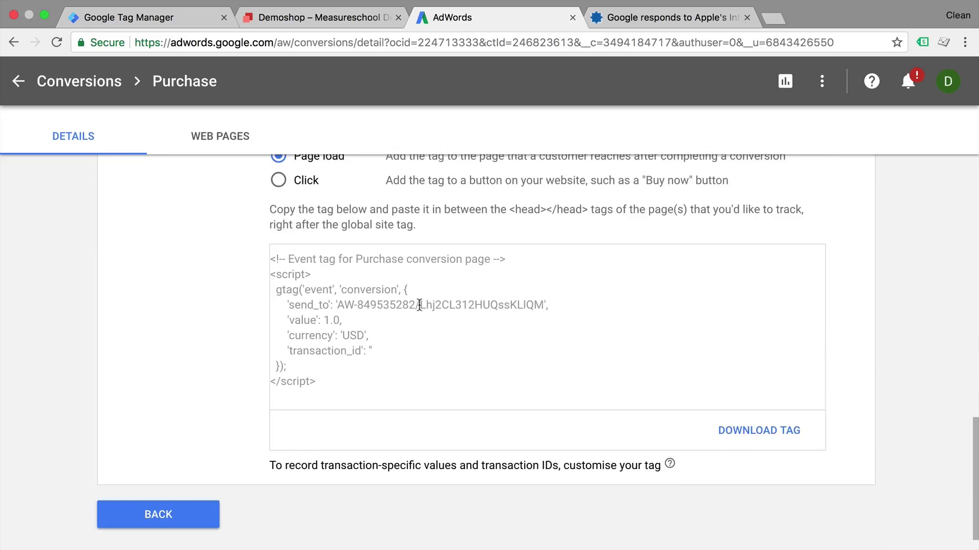
left_click_drag(420, 305, 543, 302)
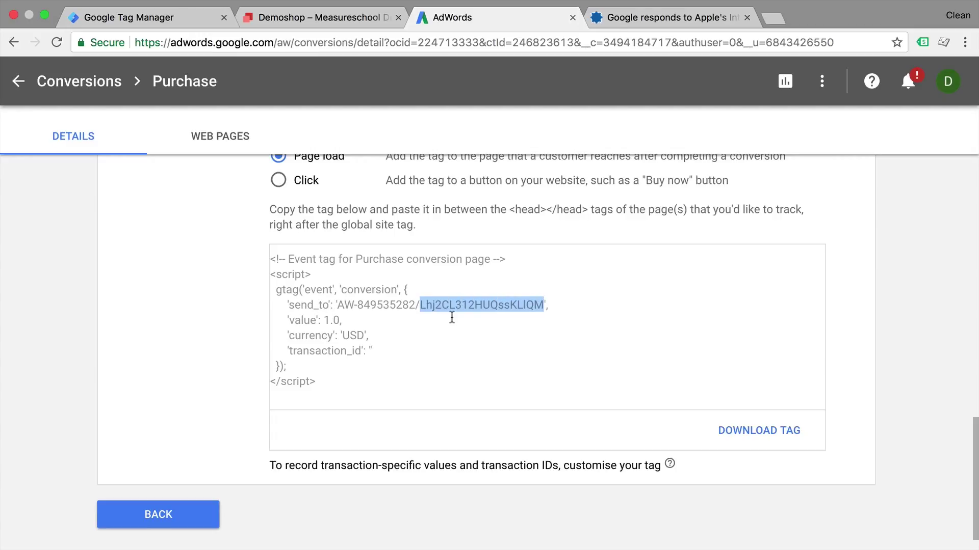
left_click(549, 306)
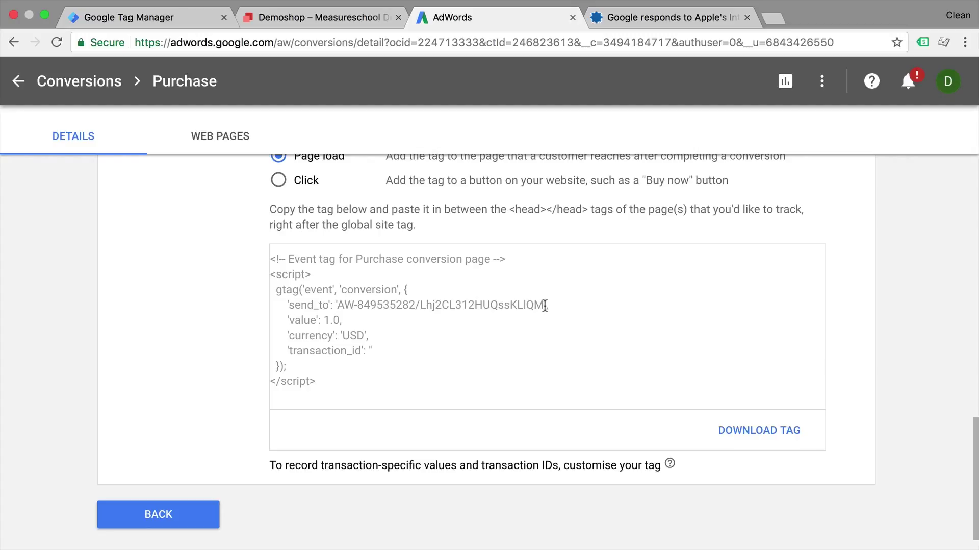
double_click(549, 305)
left_click_drag(419, 305, 544, 304)
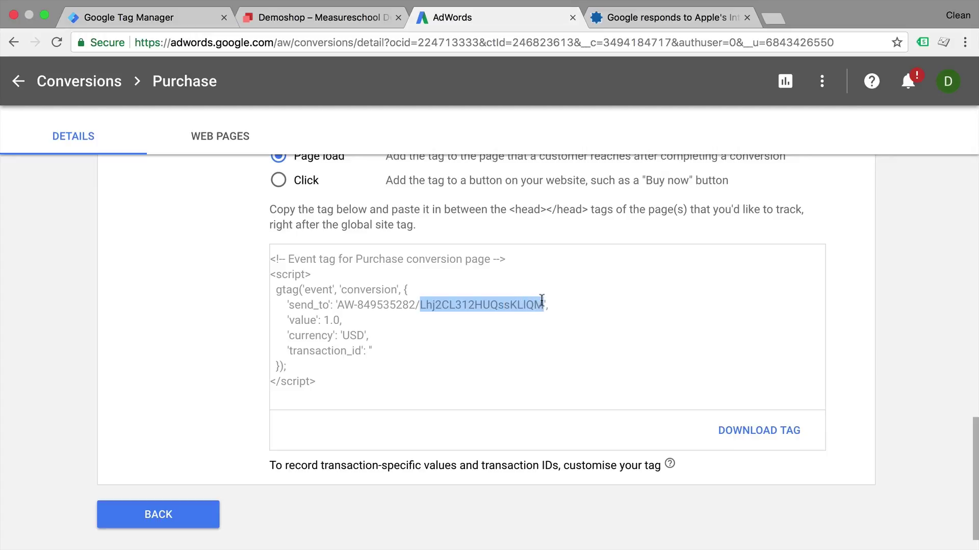
left_click(120, 20)
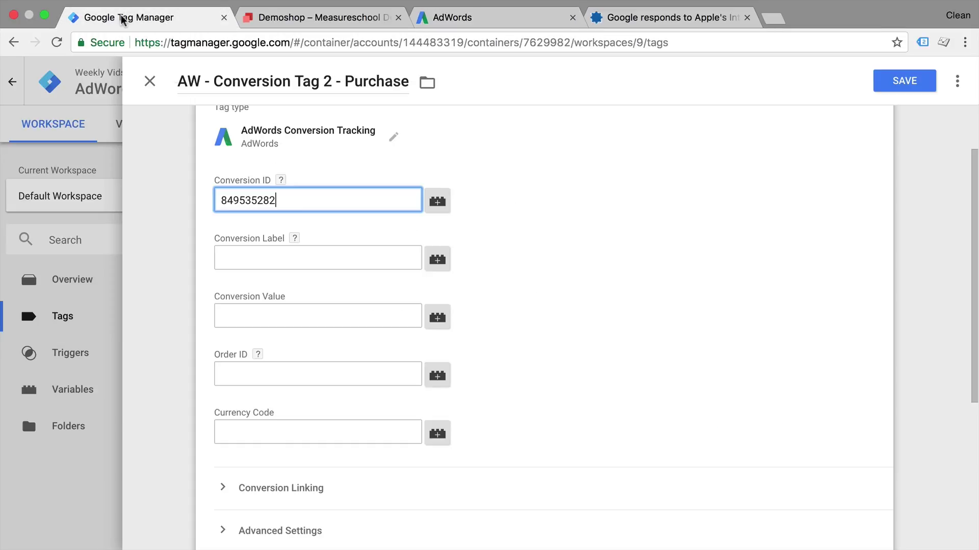
left_click(317, 255)
key("ctrl+v")
Step: Fill in the Conversion Value with {{dlv - total}}, the Order ID with {{dlv - id}} and the Currency Code with USD
left_click(404, 319)
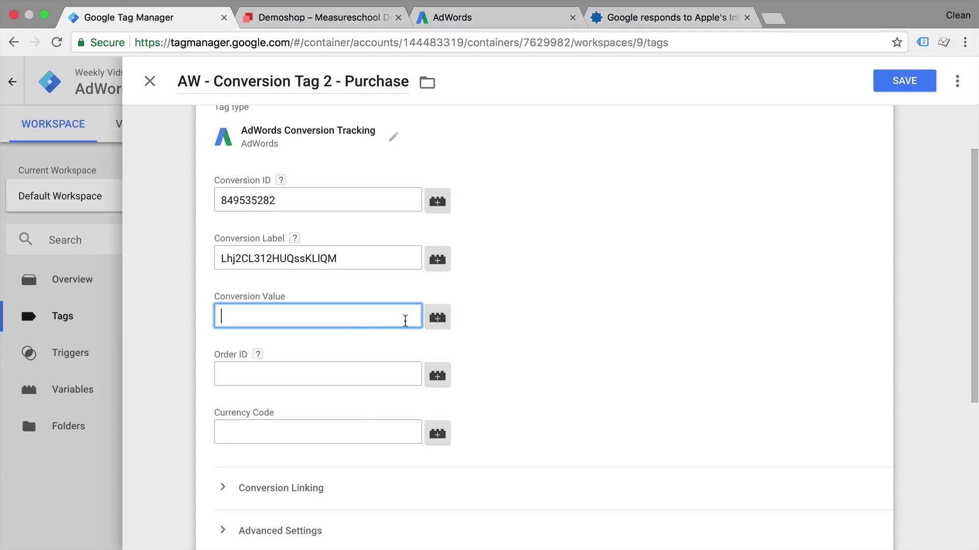
left_click(437, 319)
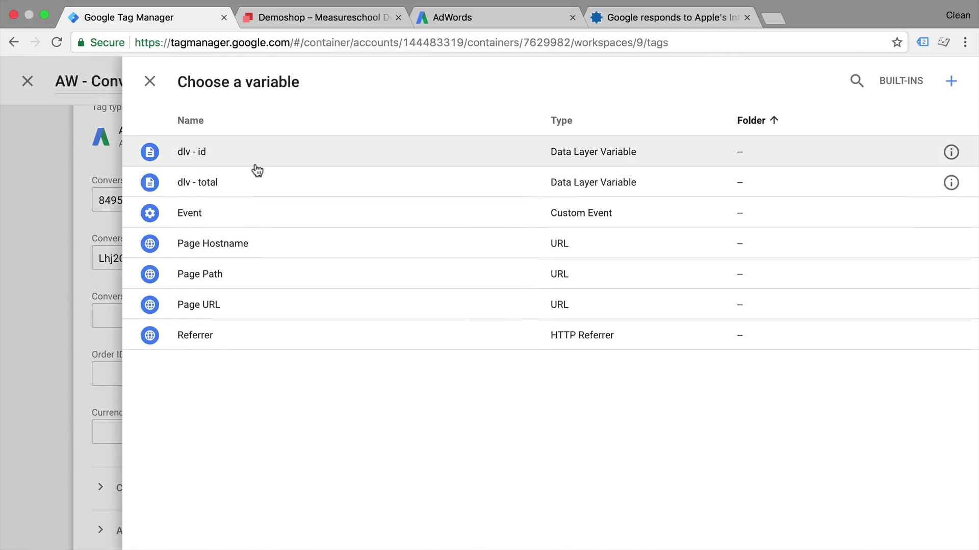
left_click(238, 185)
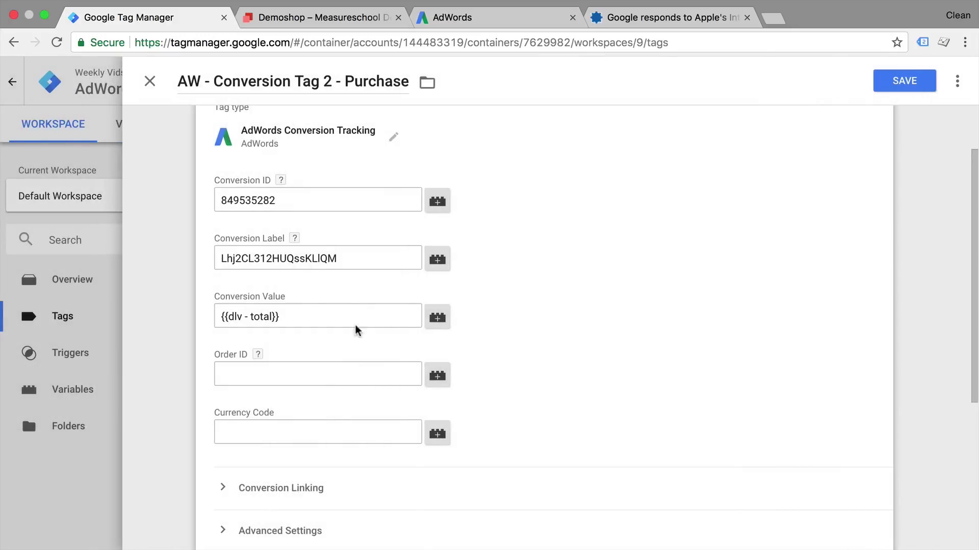
left_click(437, 379)
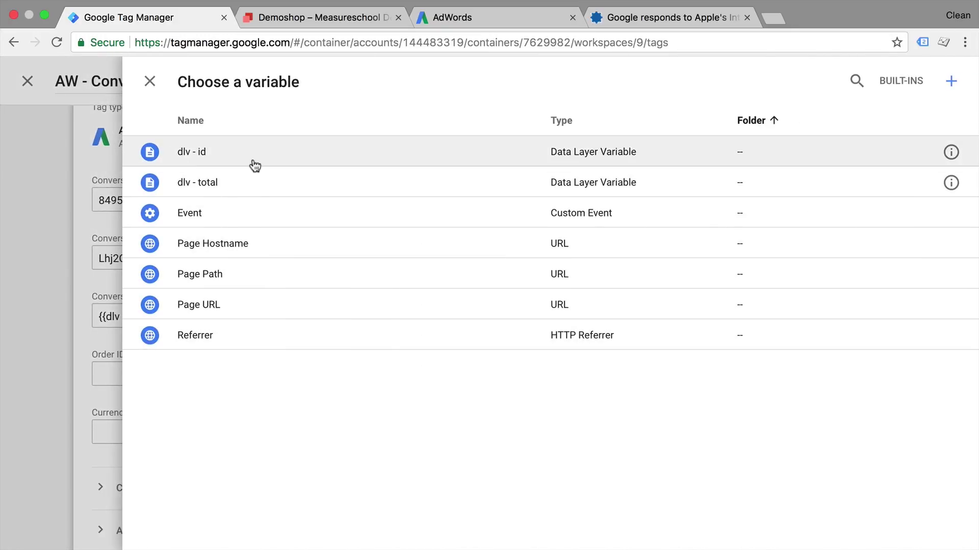
left_click(251, 164)
left_click(353, 430)
type("USD")
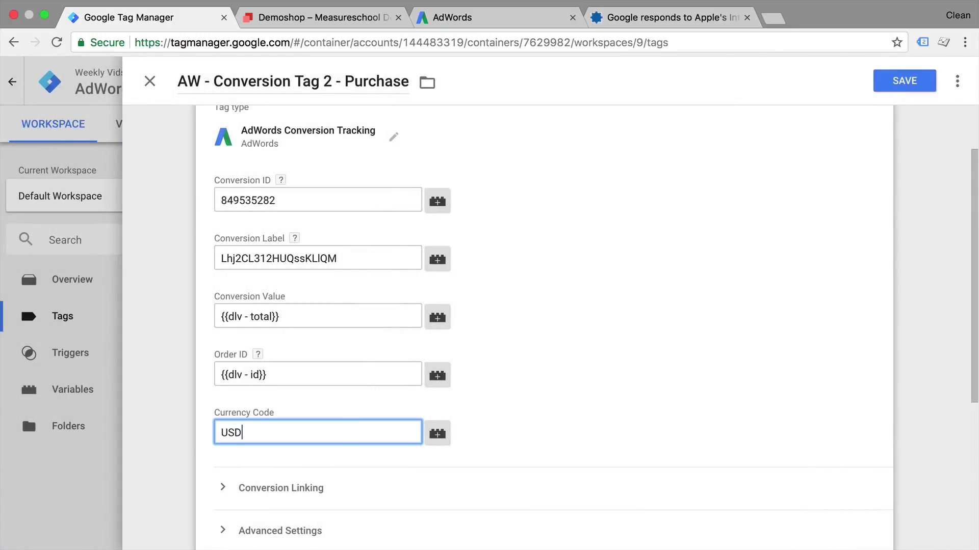
left_click(657, 365)
Step: Review the Conversion Linking options of the AW - Conversion Tag 2 - Purchase tag
scroll(656, 365, "down", 3)
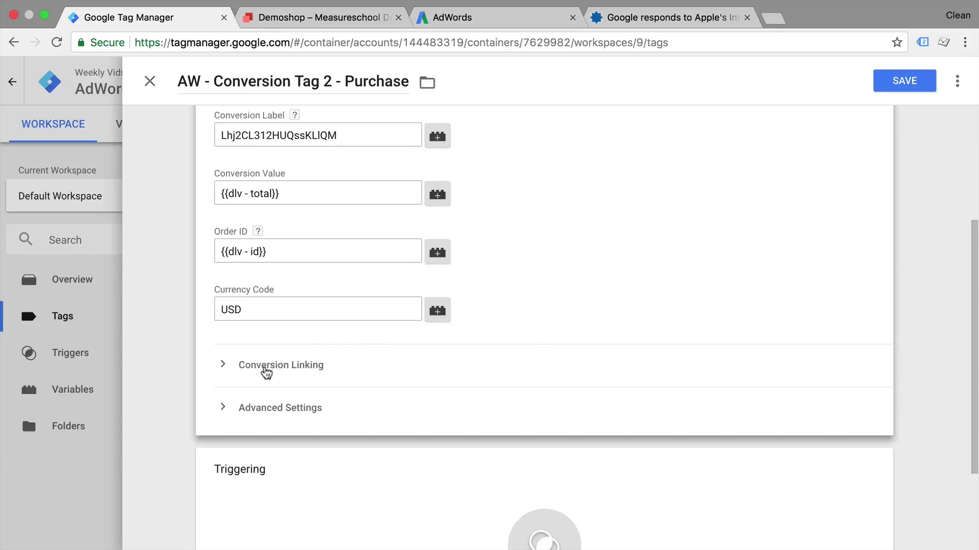
left_click(265, 373)
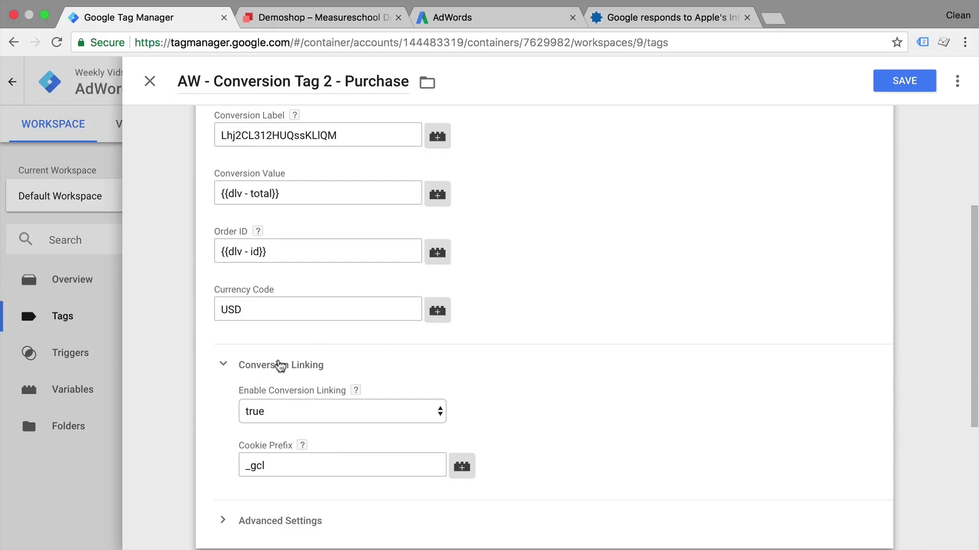
left_click(280, 366)
Step: Add the custom - purchase trigger to AW - Conversion Tag 2 - Purchase and save the tag
scroll(344, 431, "down", 3)
left_click(343, 430)
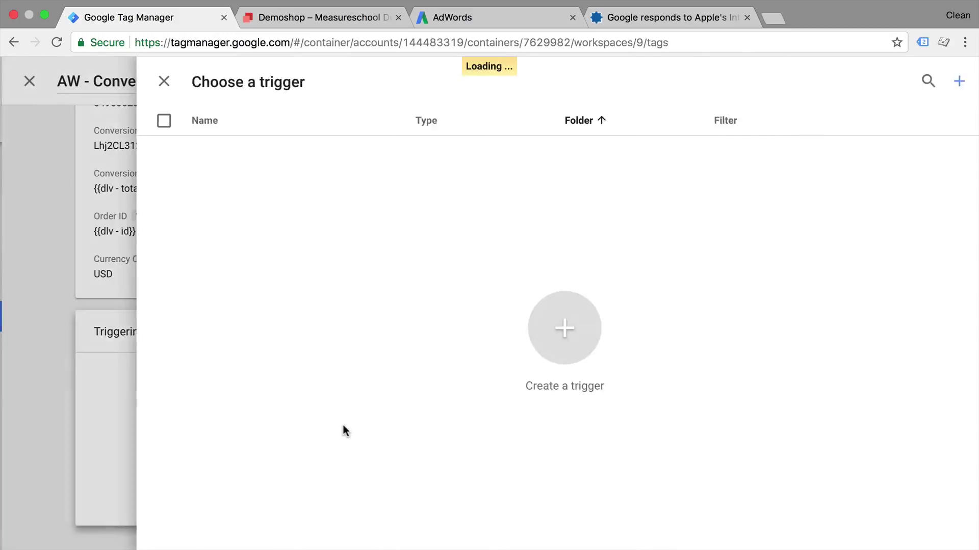
left_click(223, 187)
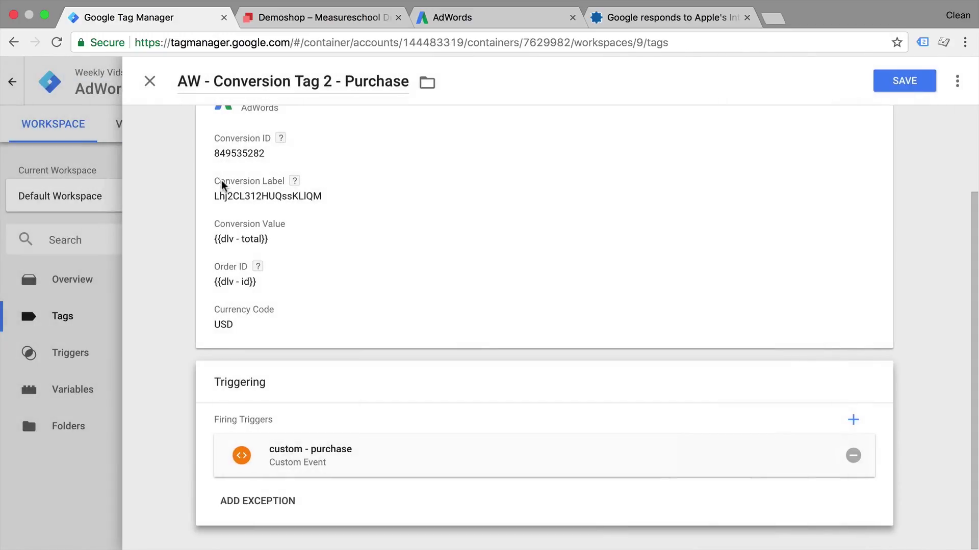
left_click(892, 91)
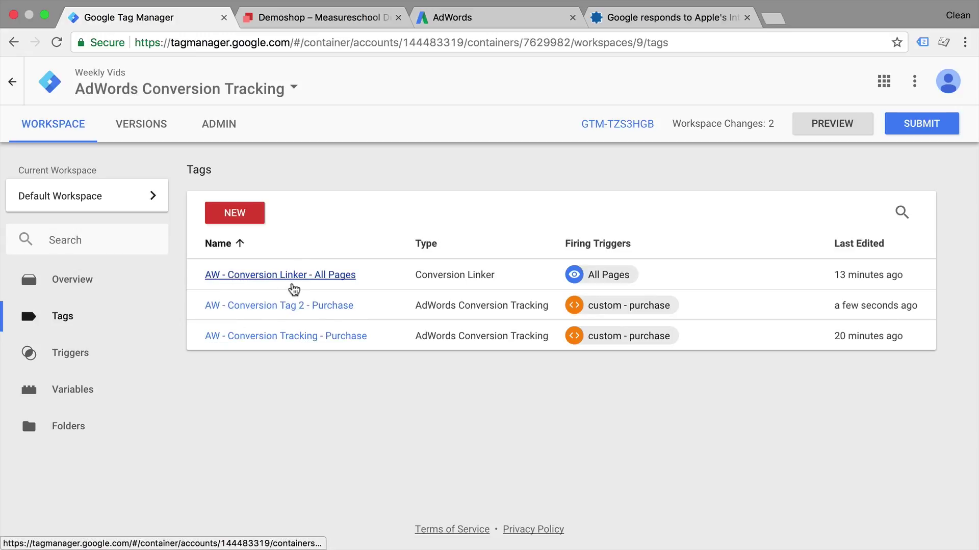
Step: Set up an untitled Conversion Linker tag with the All Pages trigger and discard it without saving
left_click(226, 214)
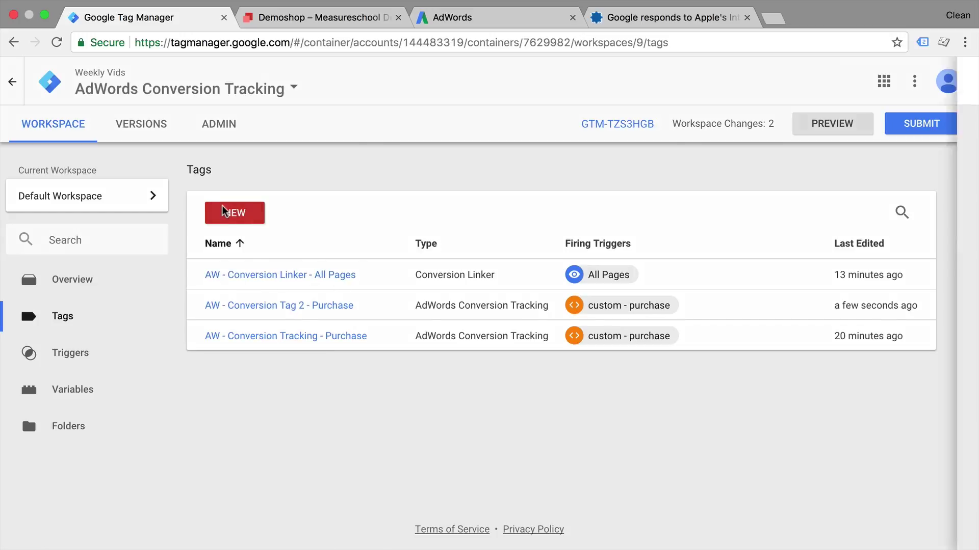
left_click(398, 240)
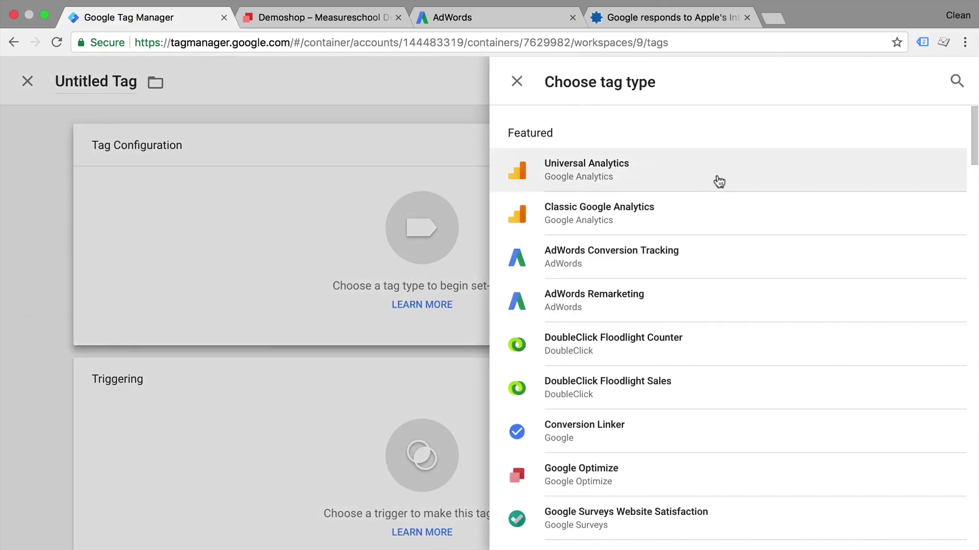
scroll(677, 351, "down", 2)
left_click(616, 346)
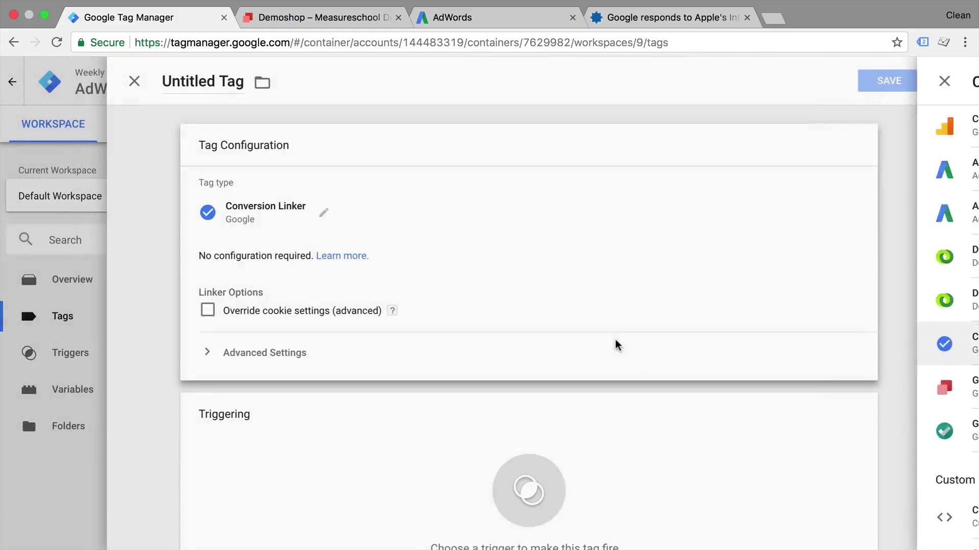
scroll(586, 352, "down", 2)
left_click(523, 390)
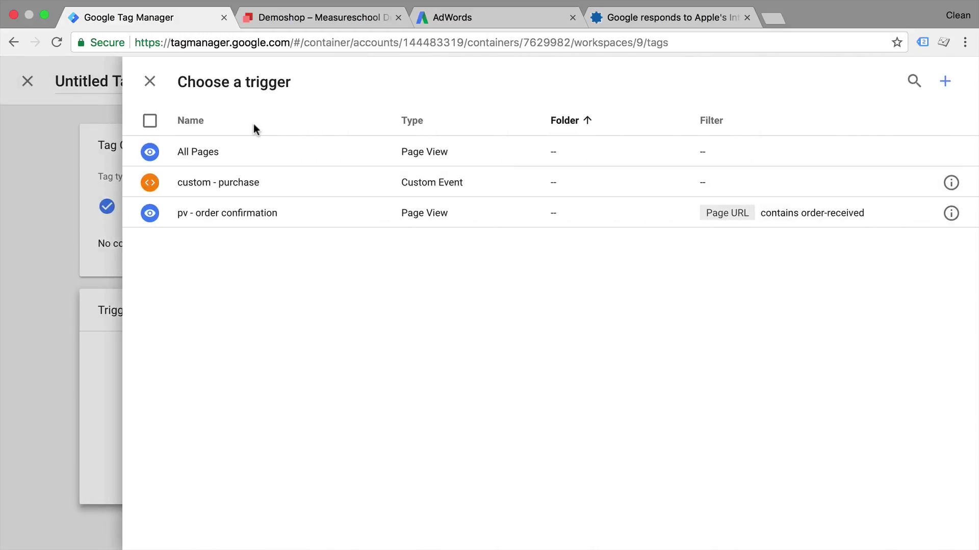
left_click(252, 147)
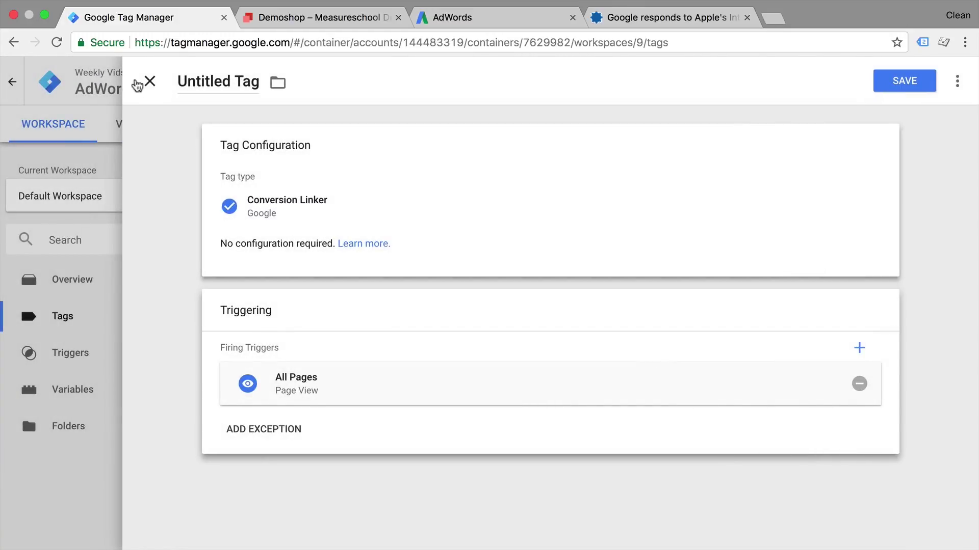
left_click(149, 82)
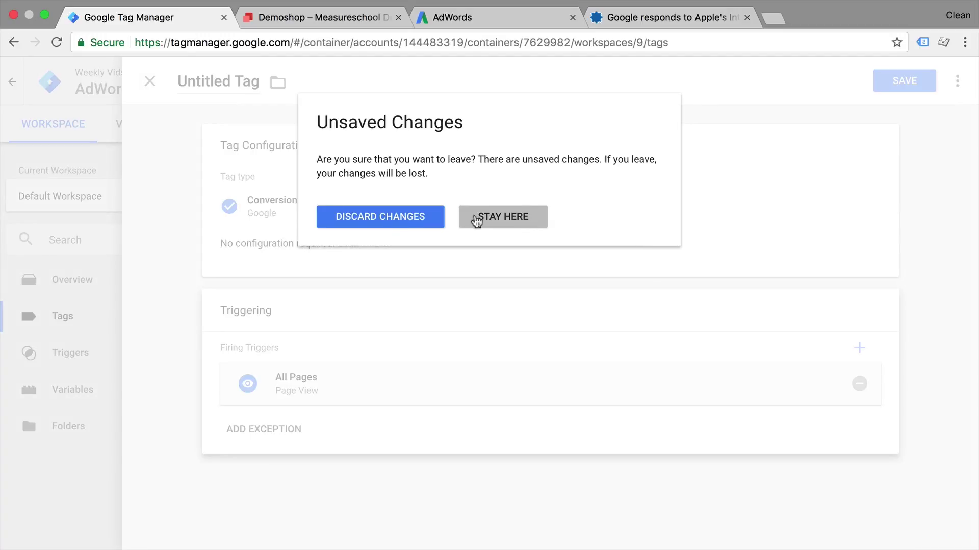
left_click(395, 218)
Step: Delete the AW - Conversion Tag 2 - Purchase tag from the workspace
left_click(273, 306)
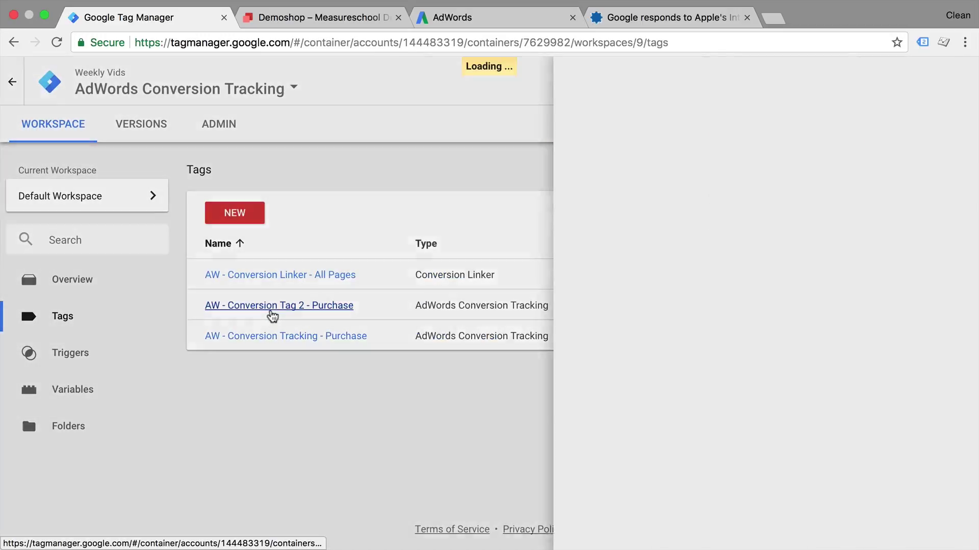
left_click(957, 83)
left_click(937, 138)
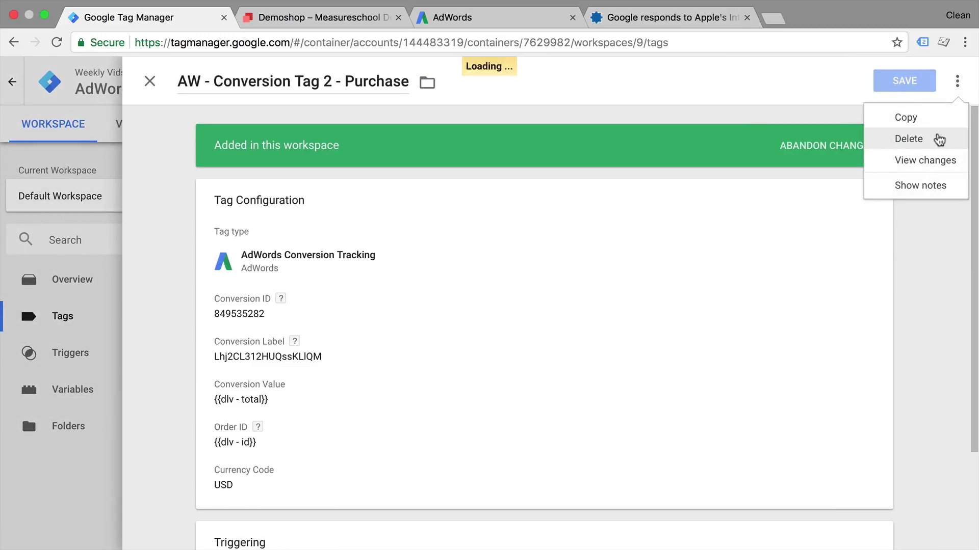
left_click(356, 217)
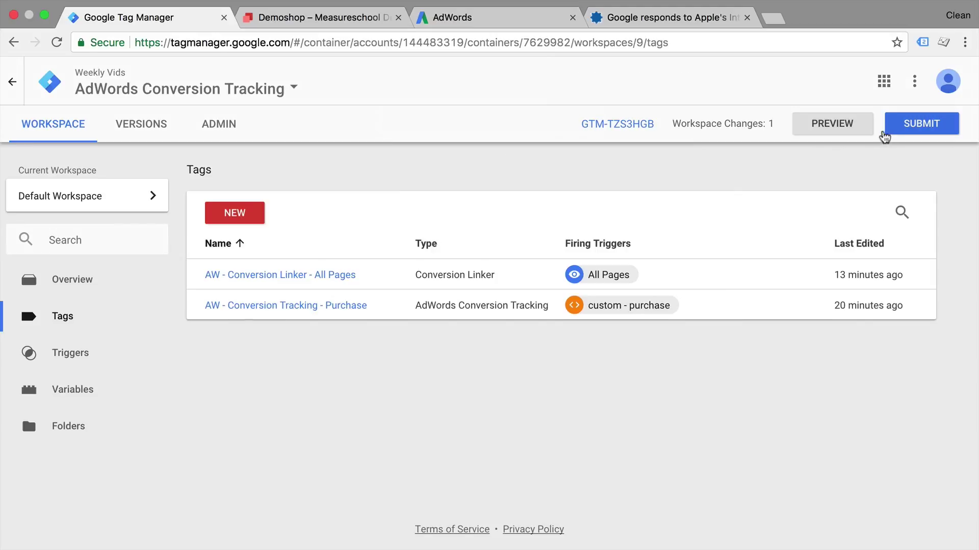
Step: Start preview mode for the Default Workspace and reload the Demoshop site for debugging
left_click(847, 133)
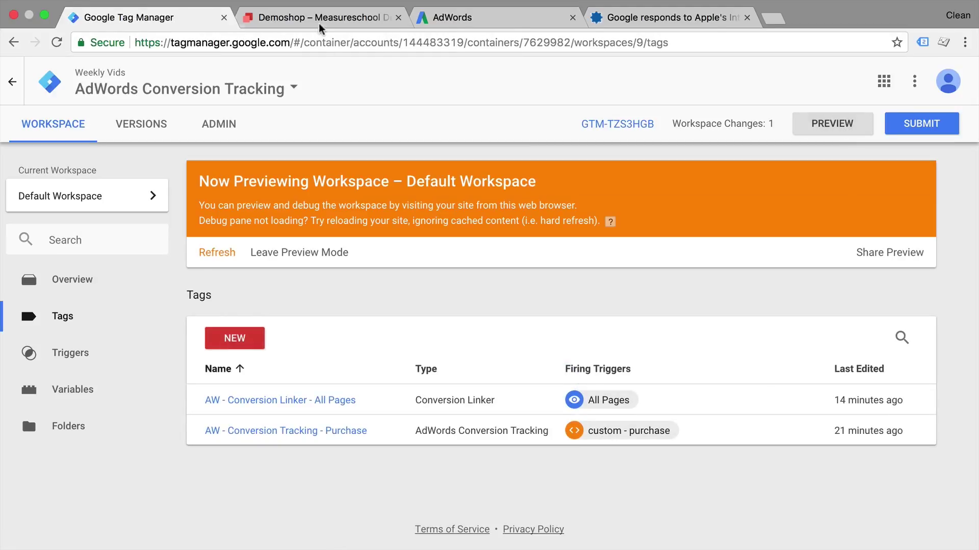
left_click(320, 21)
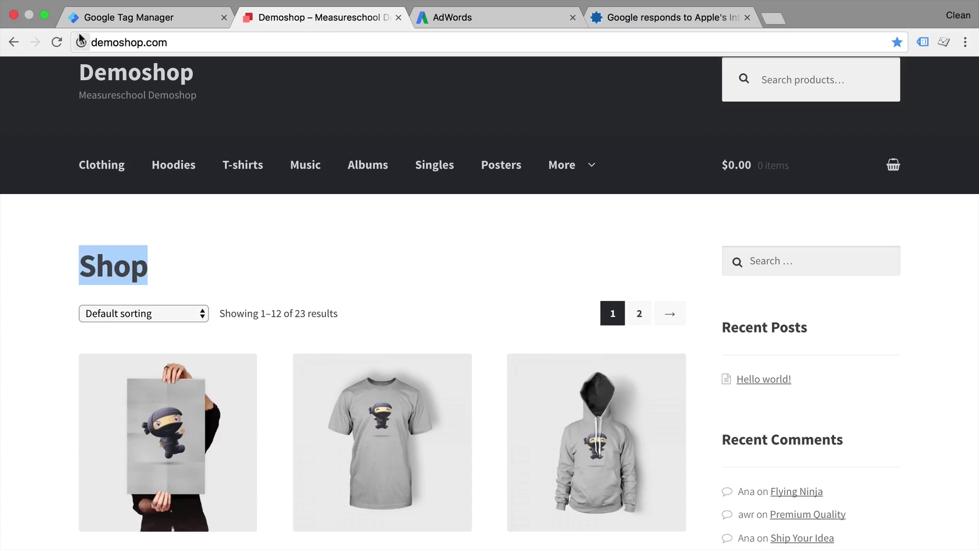
left_click(57, 43)
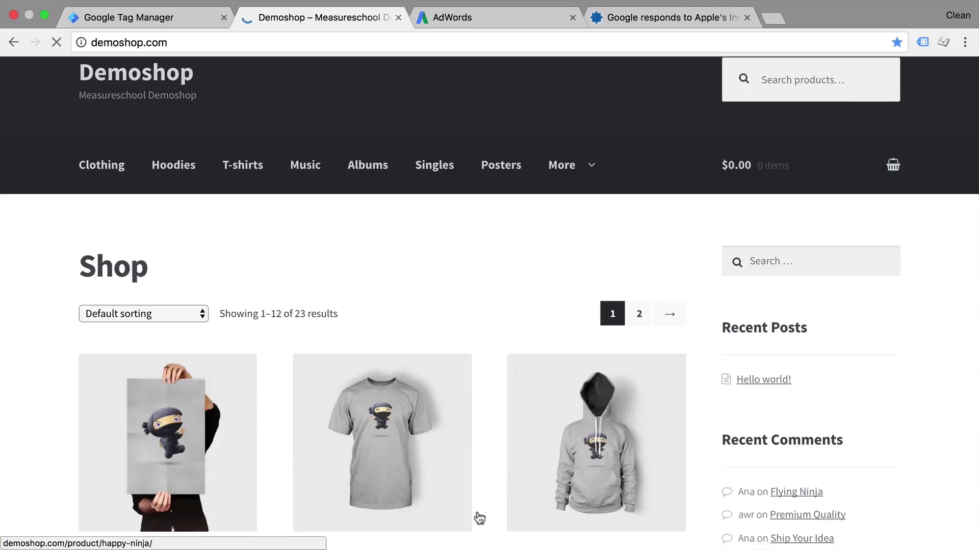
Step: Order one Happy Ninja T-shirt from Demoshop, taking it through the cart and checkout to the order confirmation page
scroll(258, 266, "down", 4)
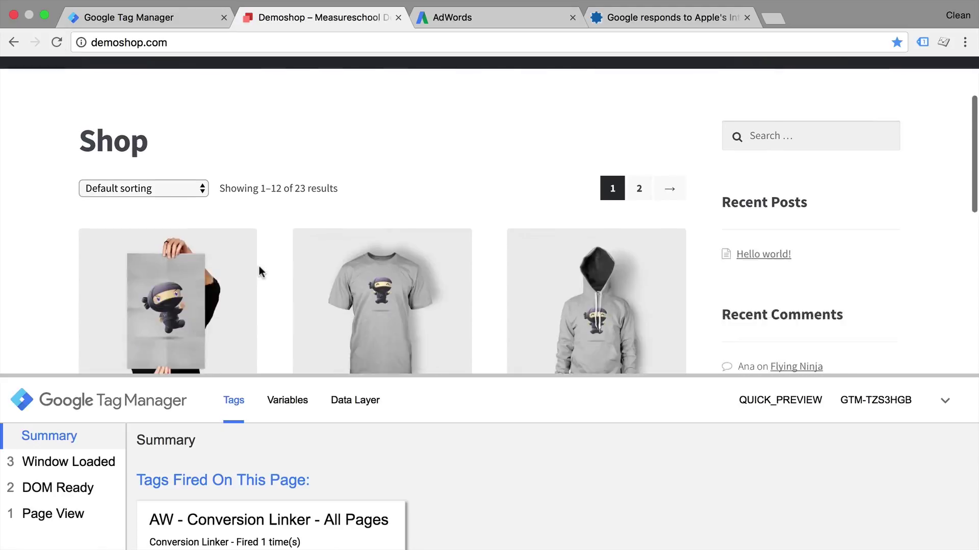
left_click(434, 241)
scroll(622, 163, "down", 5)
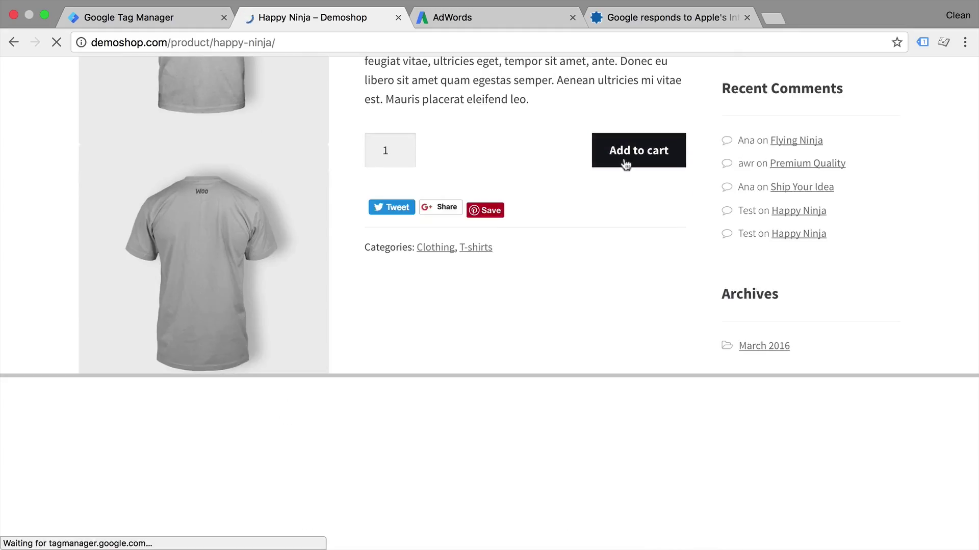
left_click(623, 162)
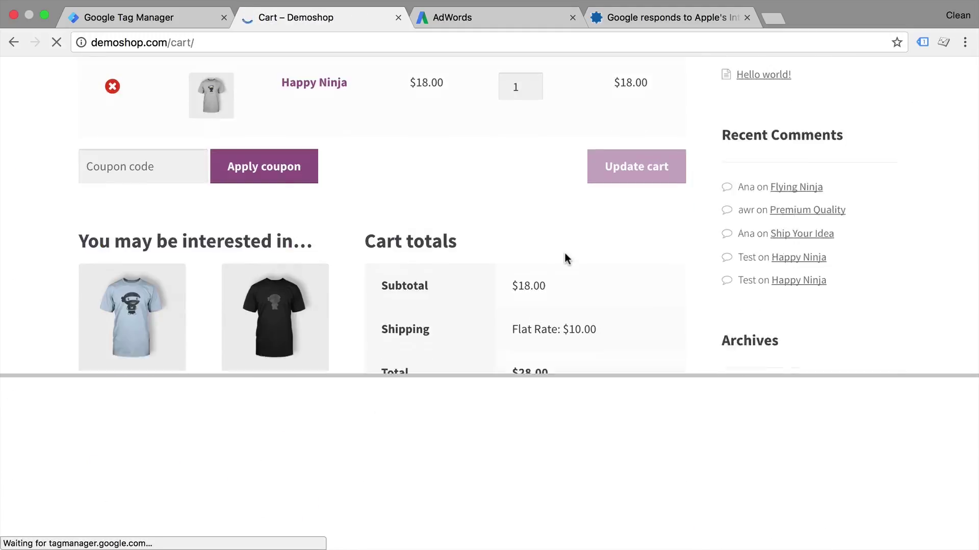
scroll(564, 253, "down", 5)
left_click(564, 194)
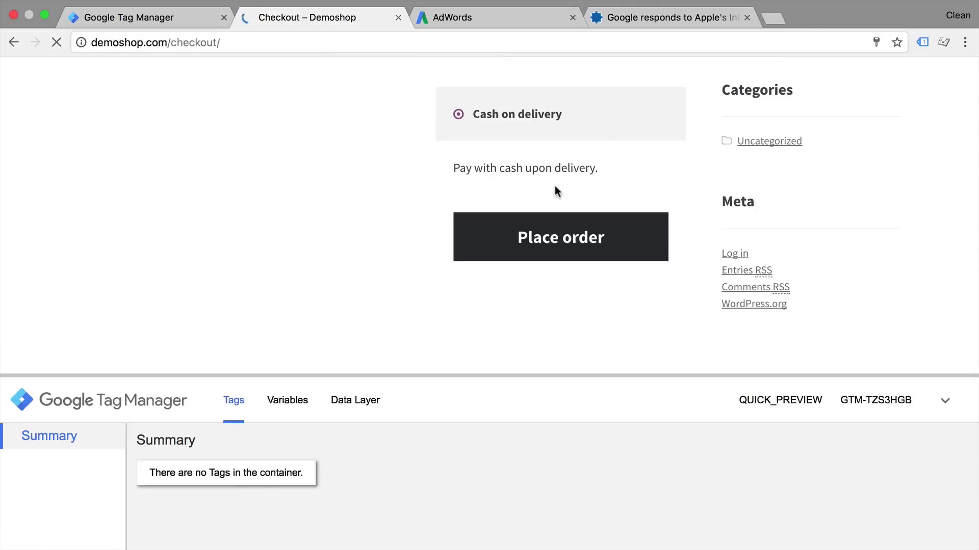
left_click(570, 223)
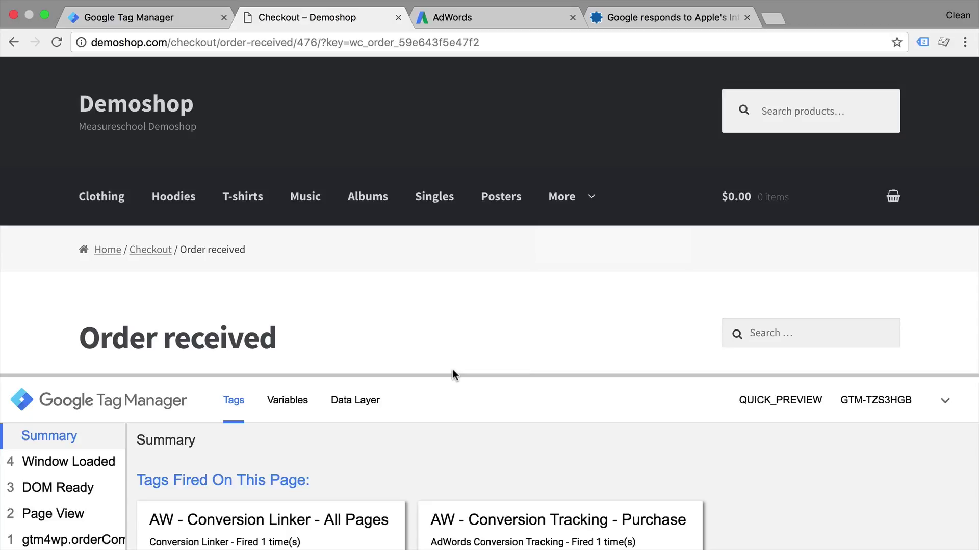
Step: Enlarge the preview debug pane and inspect the AdWords Conversion Tracking tag's metadata in Tag Assistant
left_click_drag(451, 373, 461, 260)
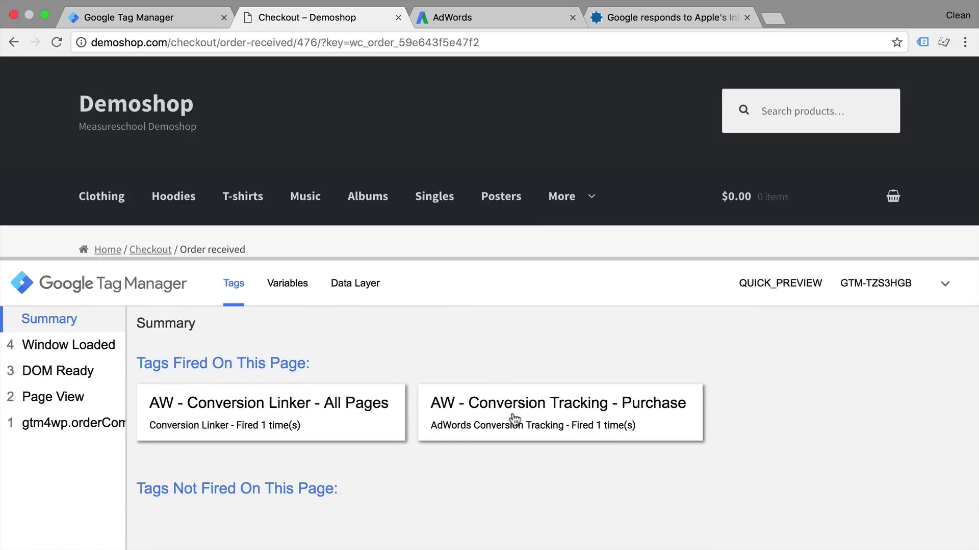
left_click(922, 42)
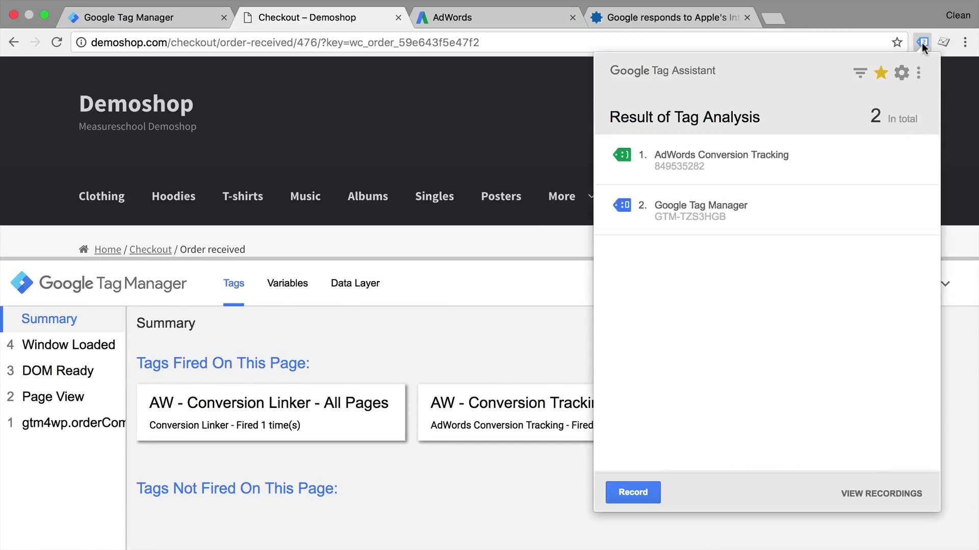
left_click(683, 168)
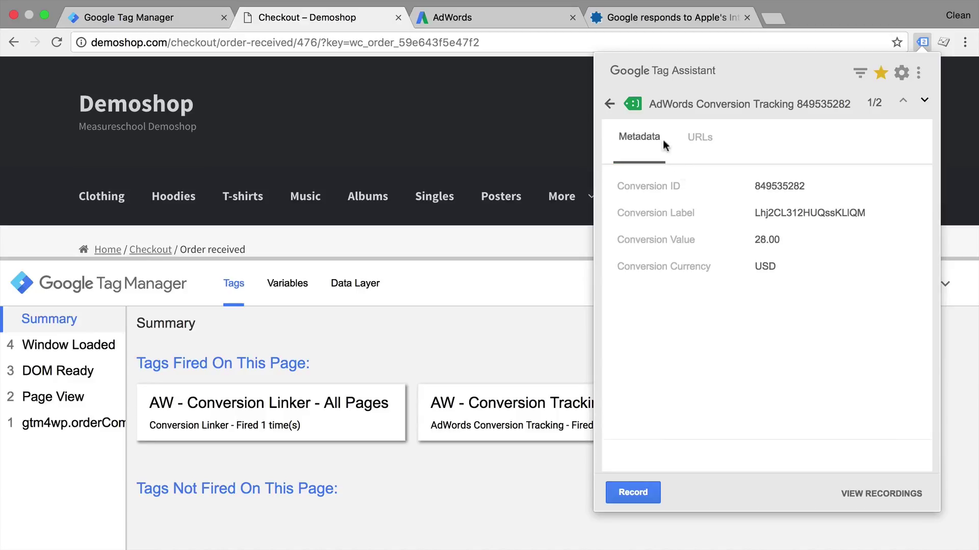
left_click(610, 104)
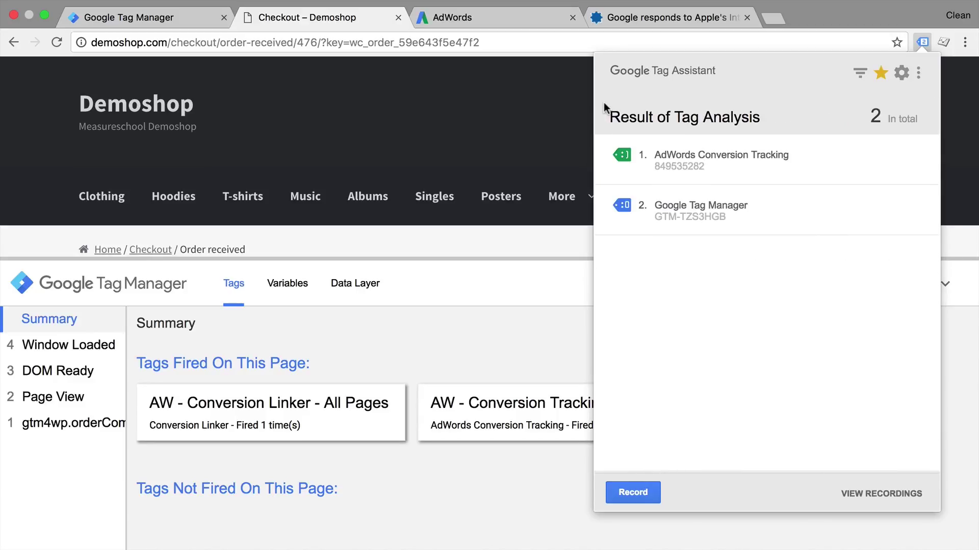
Step: Review the global site tag code of the AdWords Purchase conversion and check that page's tags with Tag Assistant
left_click(443, 13)
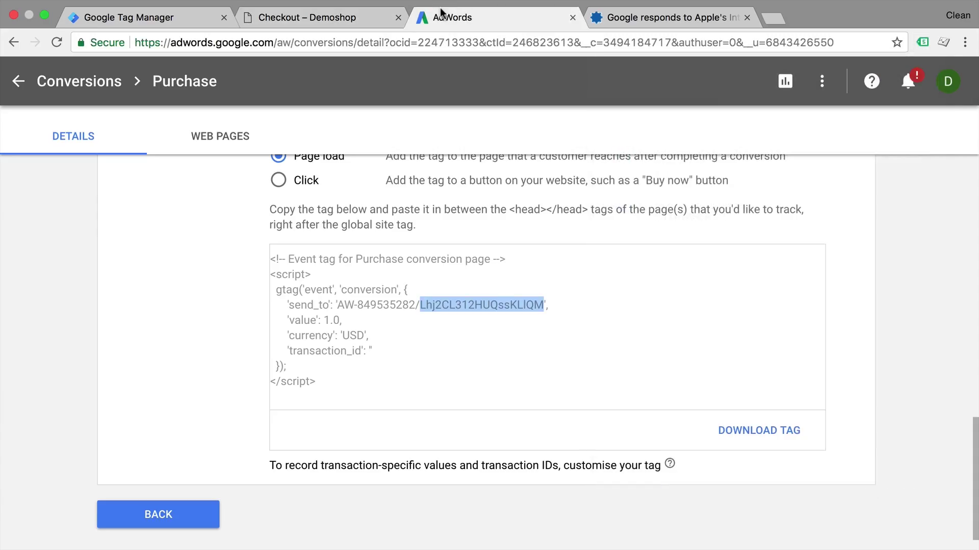
left_click(203, 299)
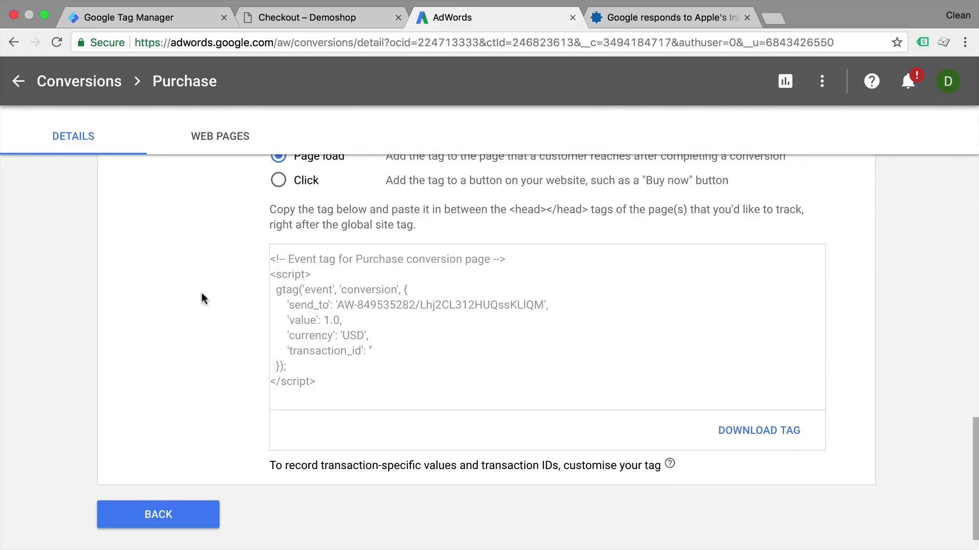
scroll(203, 299, "up", 4)
scroll(295, 408, "up", 3)
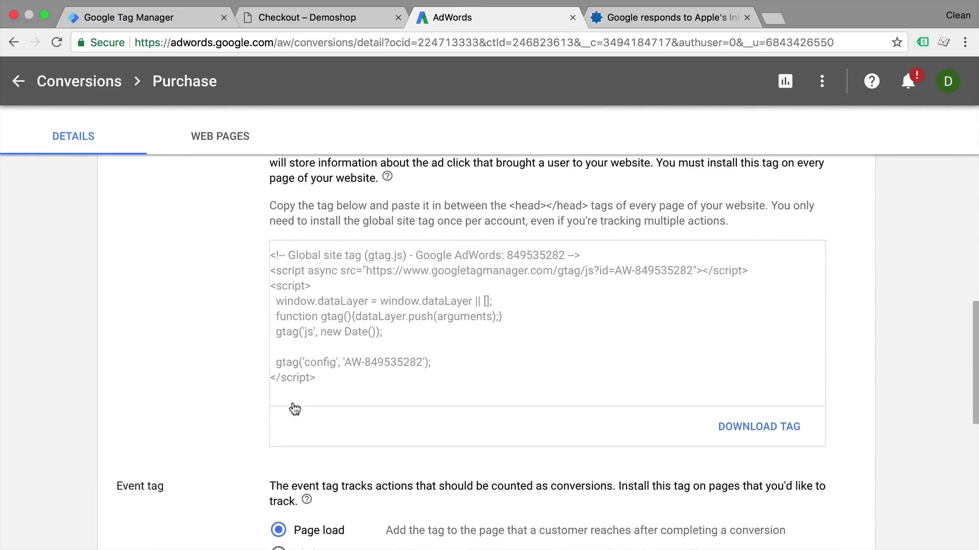
scroll(295, 408, "up", 1)
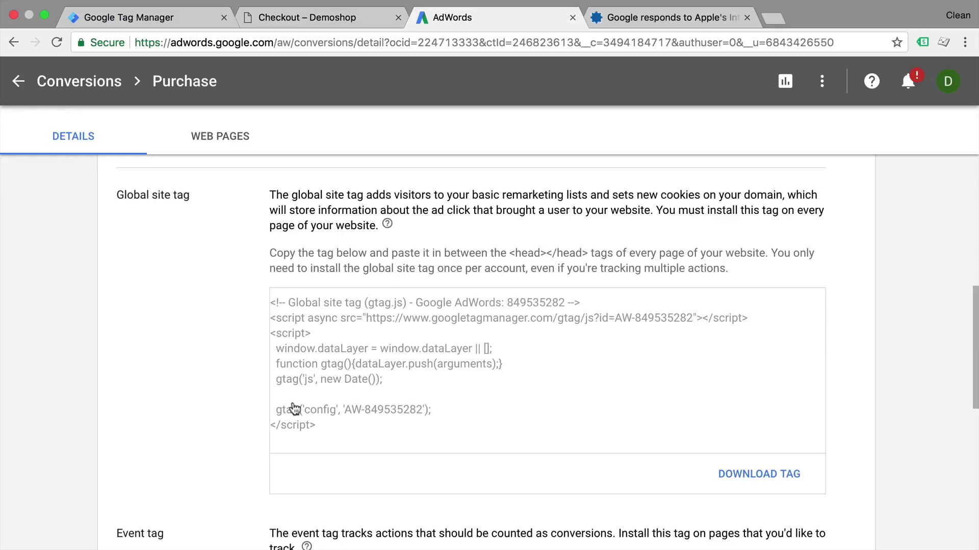
left_click(922, 43)
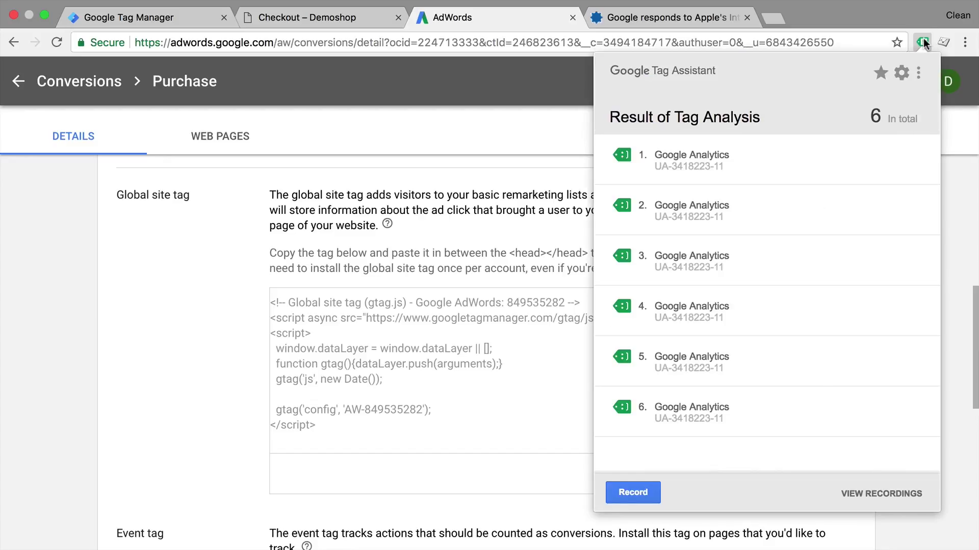
left_click(351, 11)
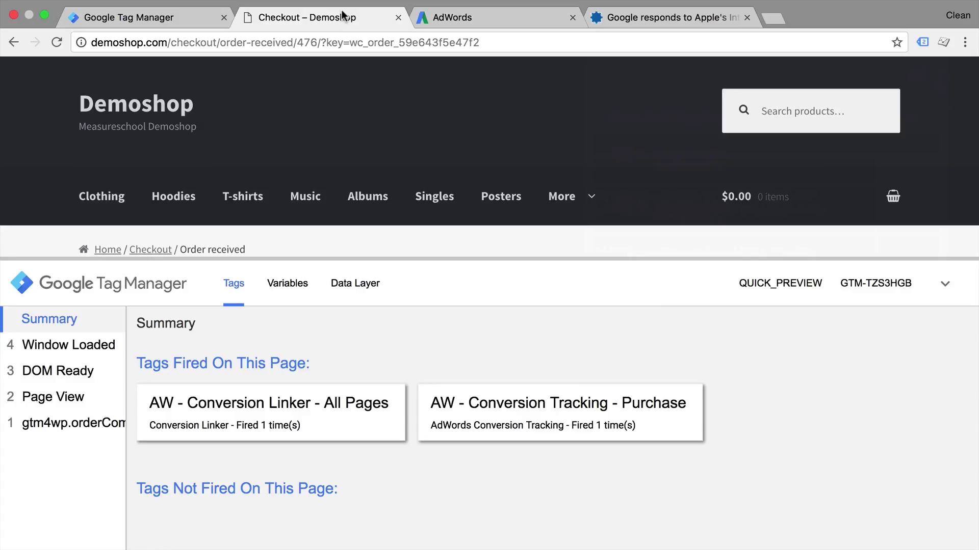
Step: Publish the Google Tag Manager workspace changes to Live as a version named Updated Conversion AdWords Tag
left_click(194, 25)
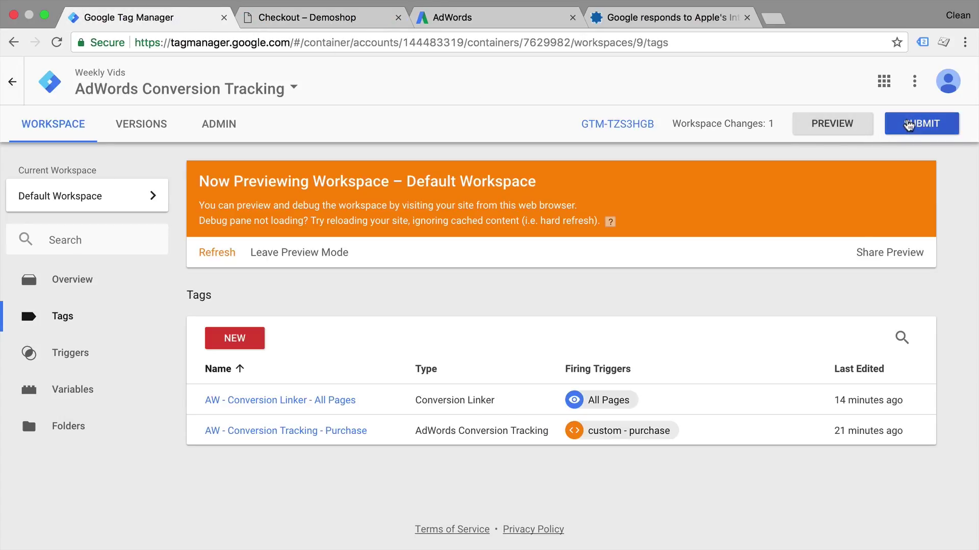
left_click(903, 124)
left_click(327, 251)
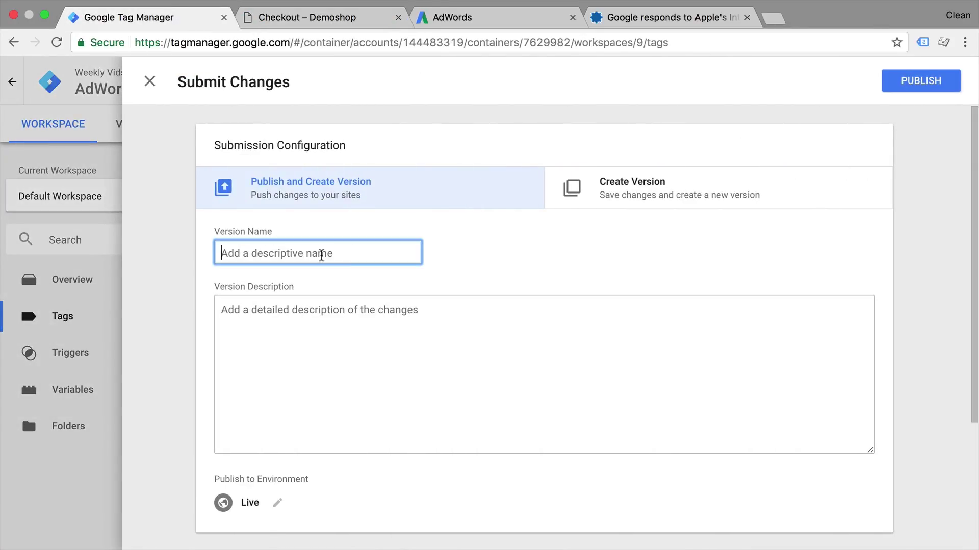
type("Updated Conversion AdWords Tag")
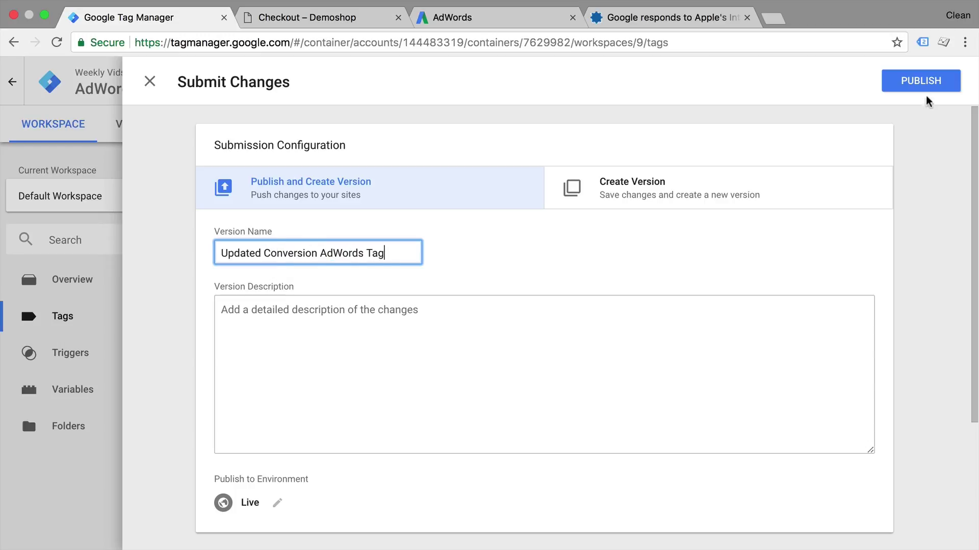
left_click(920, 82)
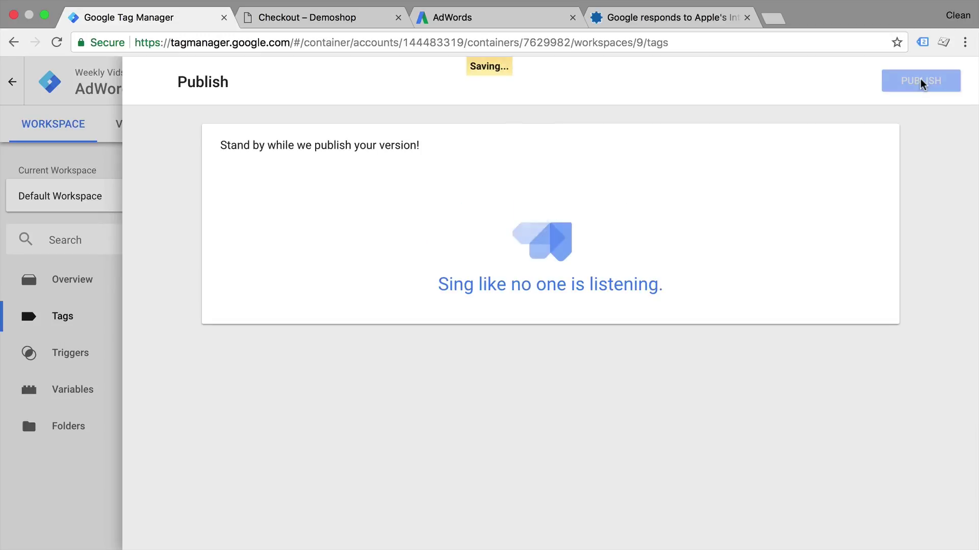